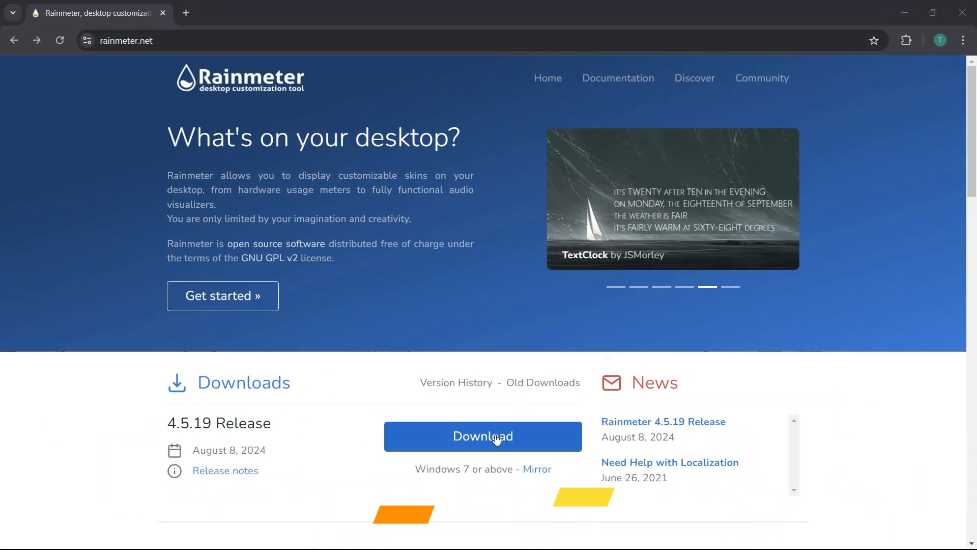
Step: Download the Rainmeter 4.5.19 release installer from the Rainmeter website
{"action": "left_click", "coordinate": [496, 439]}
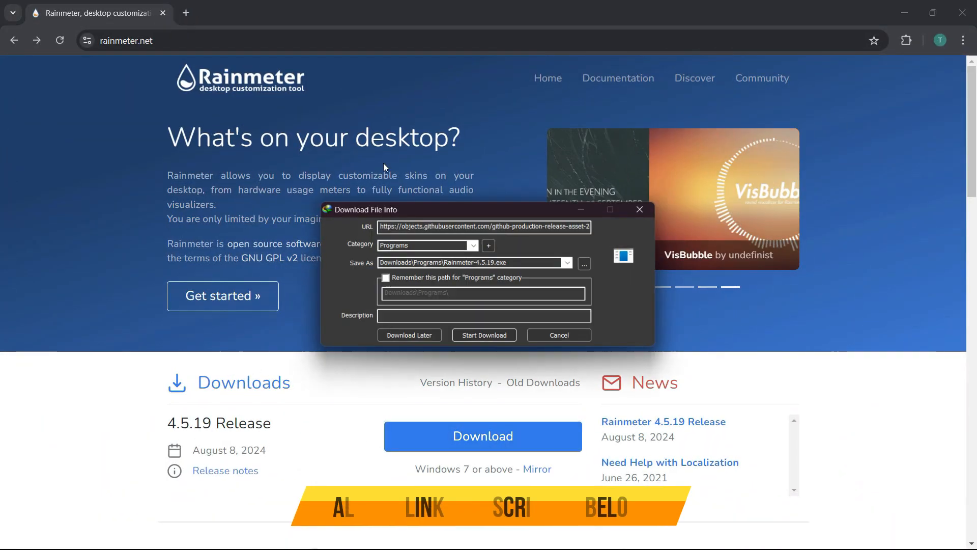
{"action": "left_click", "coordinate": [470, 336]}
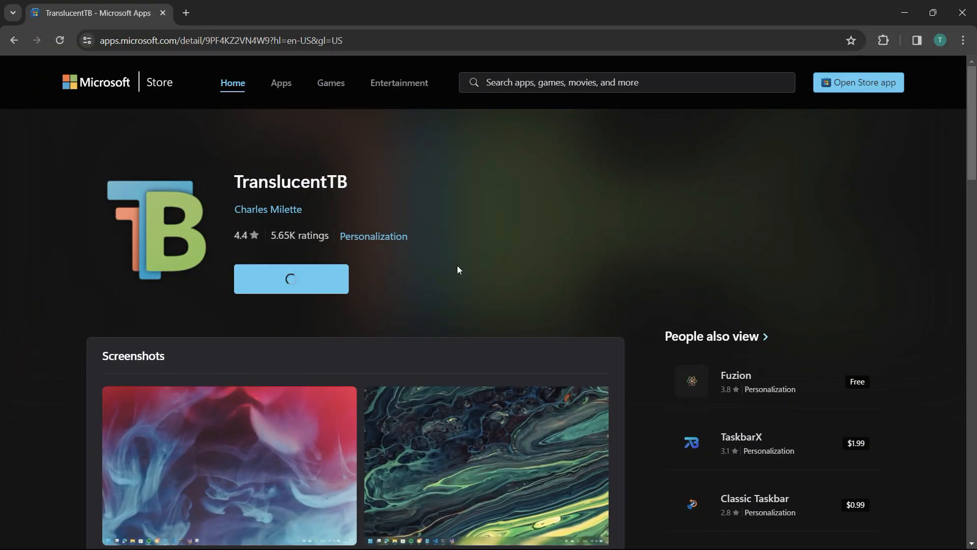
Step: Install TranslucentTB from its Microsoft Store page
{"action": "left_click", "coordinate": [555, 161]}
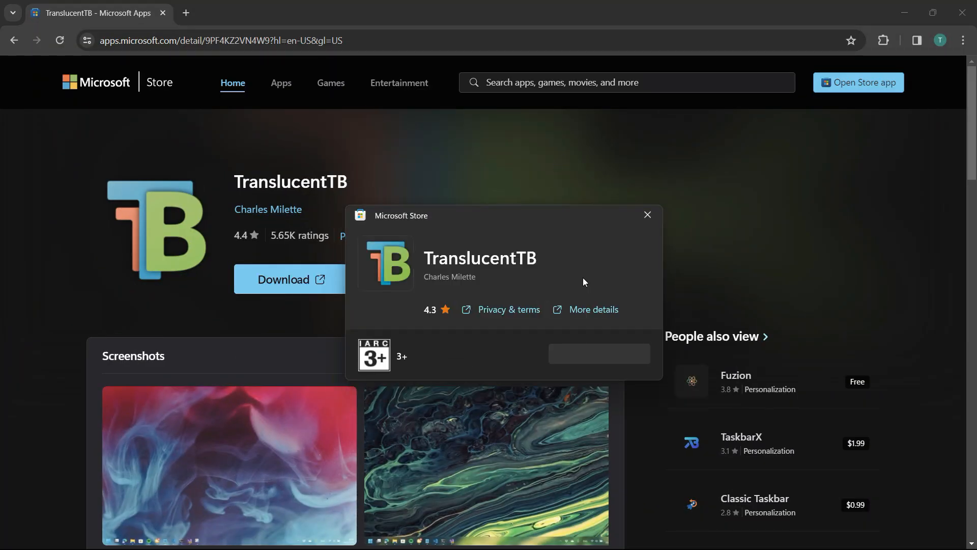
{"action": "left_click", "coordinate": [603, 355]}
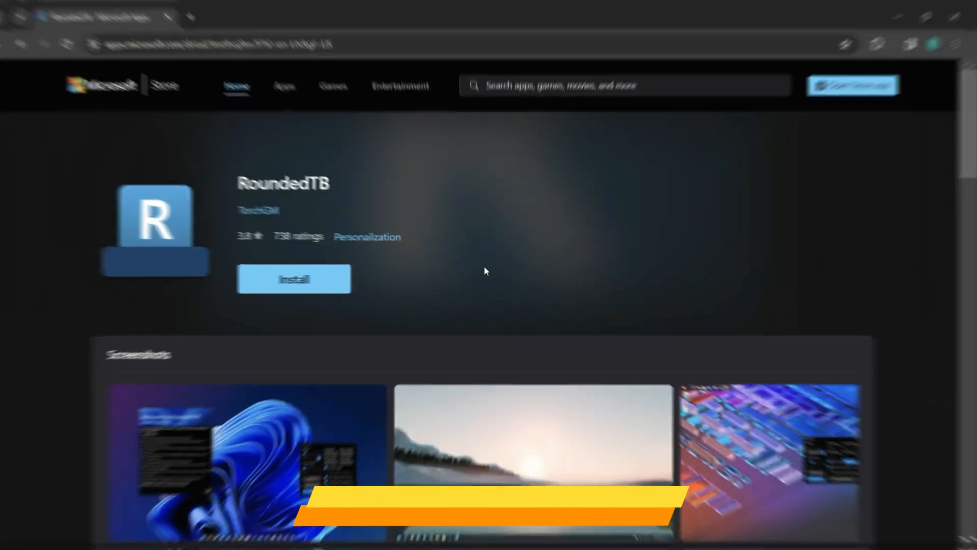
Step: Install RoundedTB from its Microsoft Store page and close the store's installation window
{"action": "left_click", "coordinate": [305, 279]}
{"action": "left_click", "coordinate": [548, 159]}
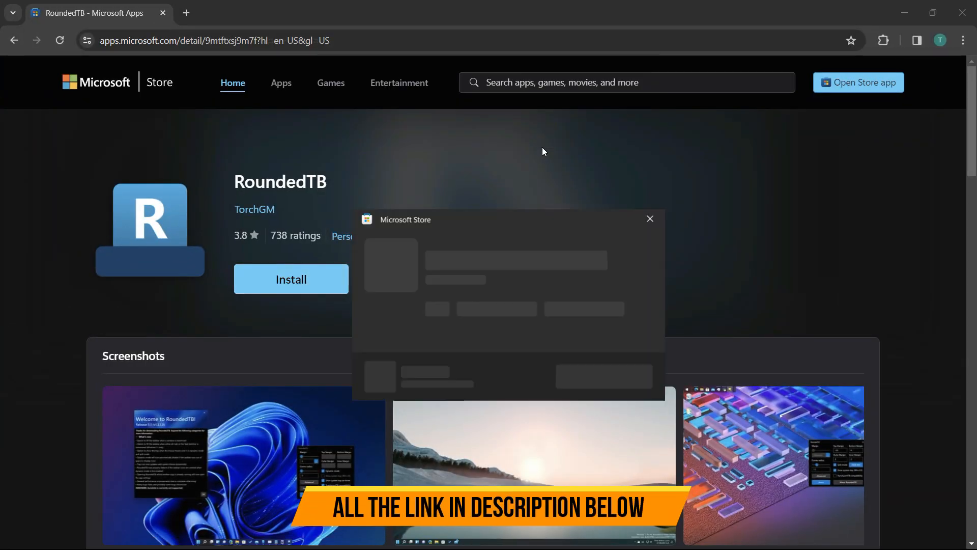
{"action": "left_click", "coordinate": [591, 356]}
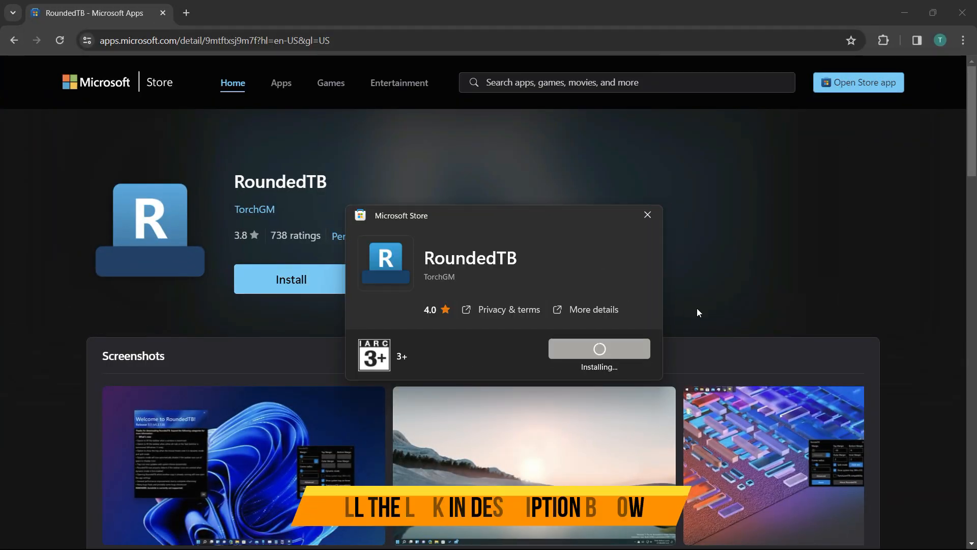
{"action": "left_click", "coordinate": [646, 216]}
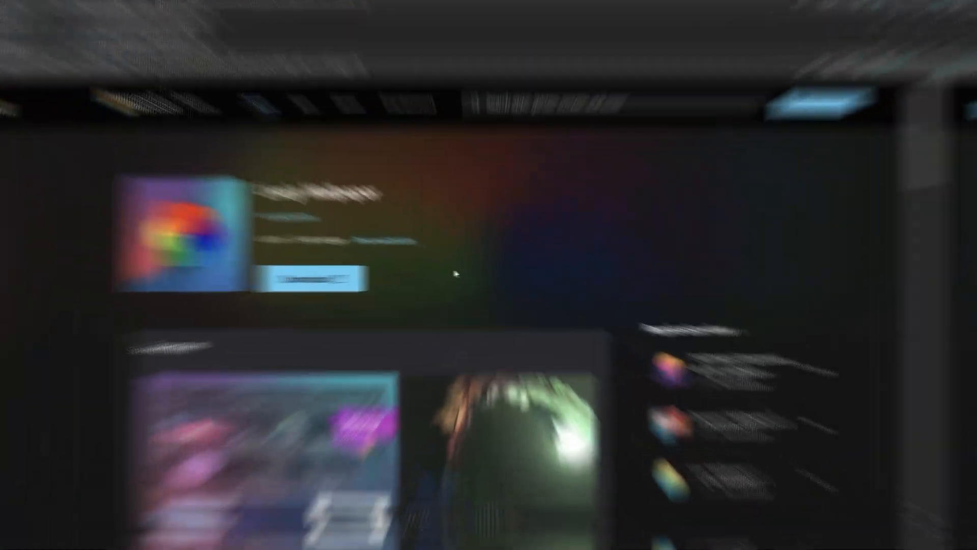
Step: Install Lively Wallpaper from its Microsoft Store page
{"action": "left_click", "coordinate": [291, 279]}
{"action": "left_click", "coordinate": [538, 158]}
{"action": "left_click", "coordinate": [595, 353]}
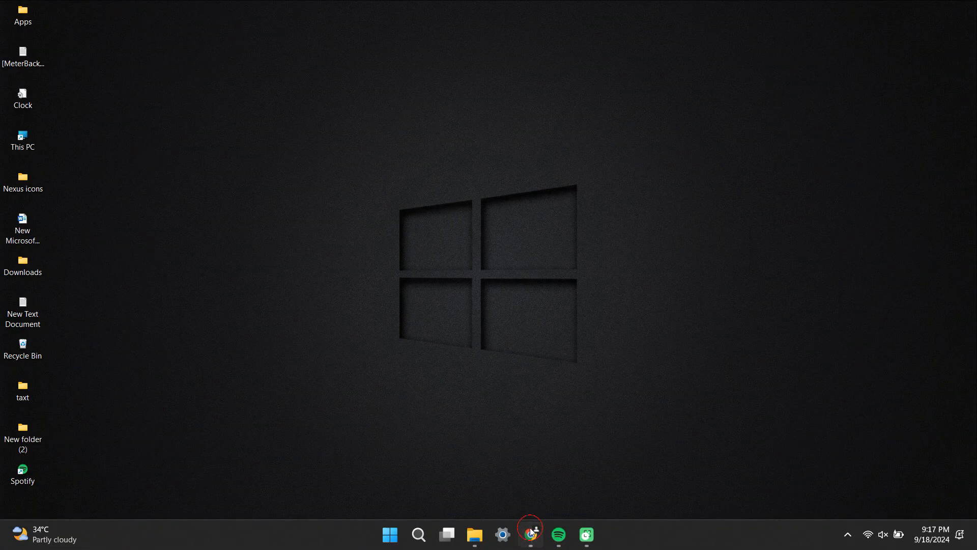
Step: Download all contents of the shared elden ring live wallpaper skin folder from Google Drive and close the browser
{"action": "left_click", "coordinate": [531, 533]}
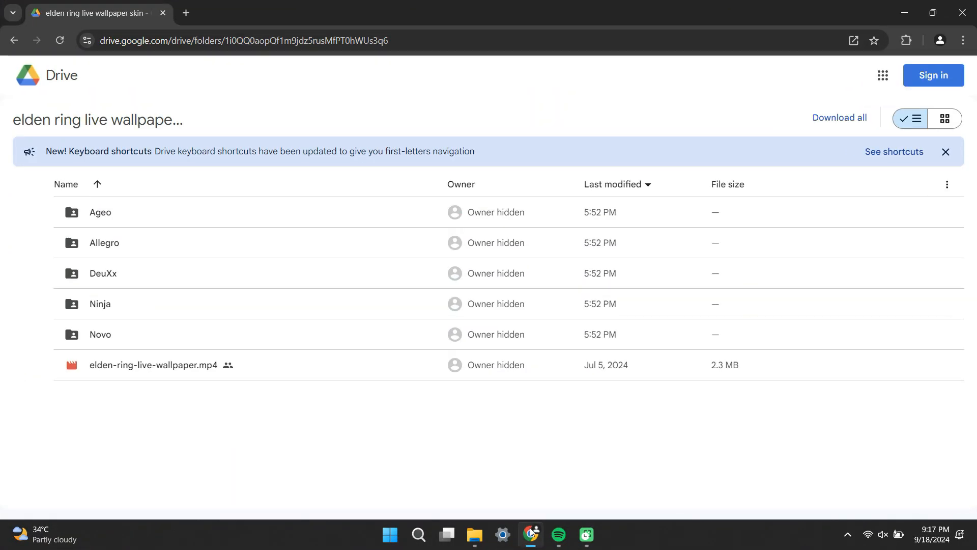
{"action": "left_click", "coordinate": [947, 151]}
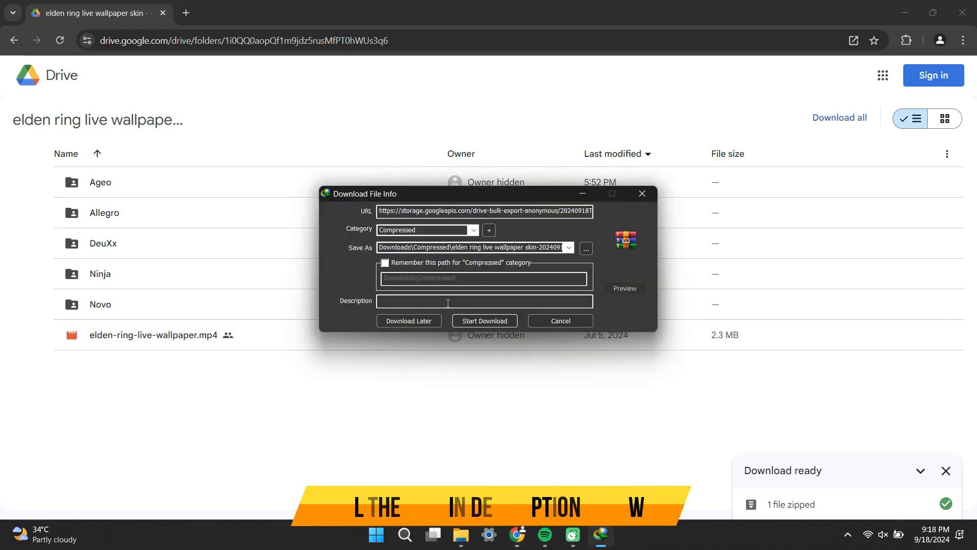
{"action": "left_click", "coordinate": [472, 322]}
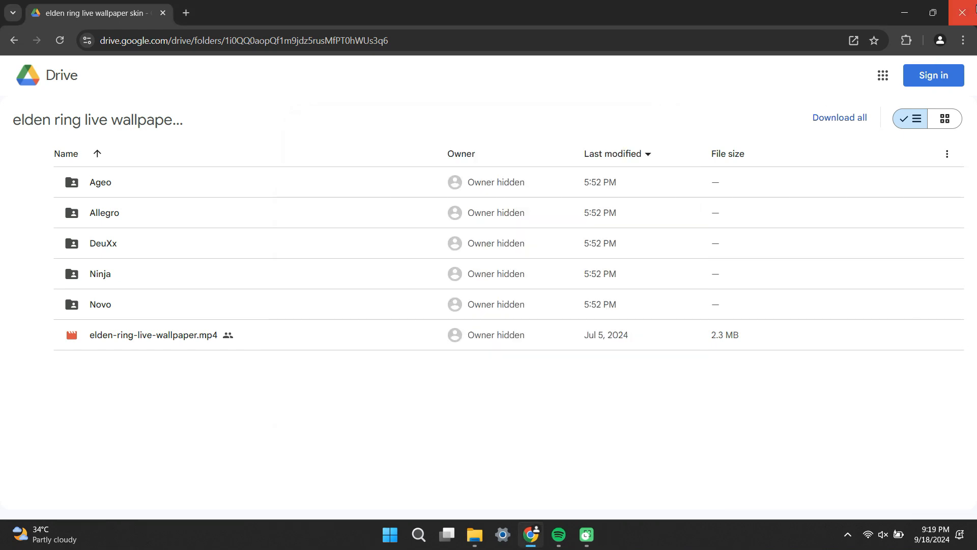
{"action": "left_click", "coordinate": [962, 12]}
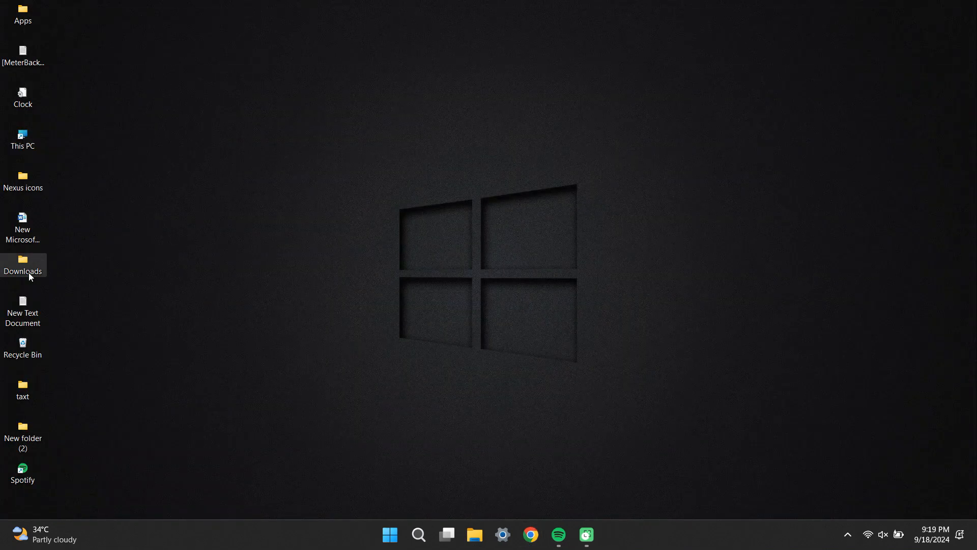
Step: Open the TECHINFOZEN folder inside the desktop's Downloads folder in a maximized window
{"action": "right_click", "coordinate": [30, 276]}
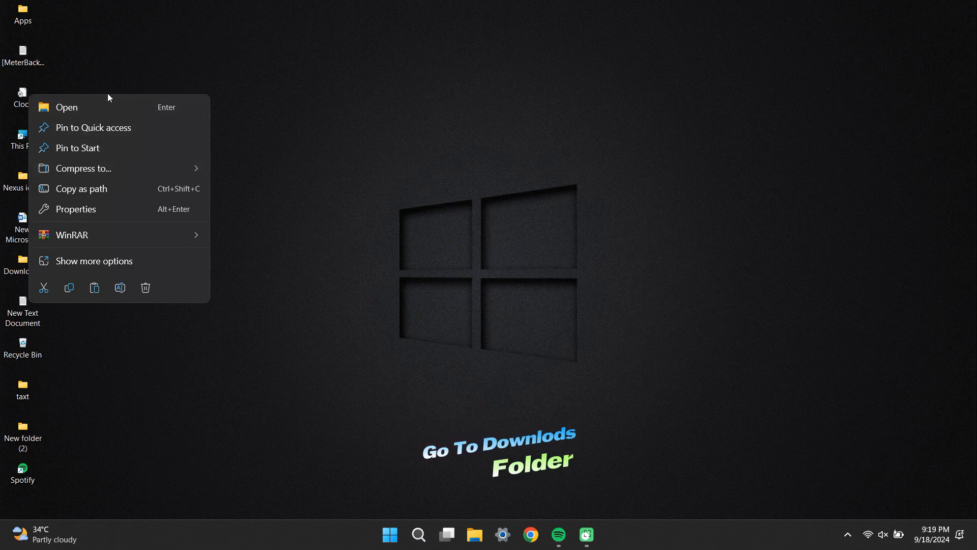
{"action": "left_click", "coordinate": [101, 108]}
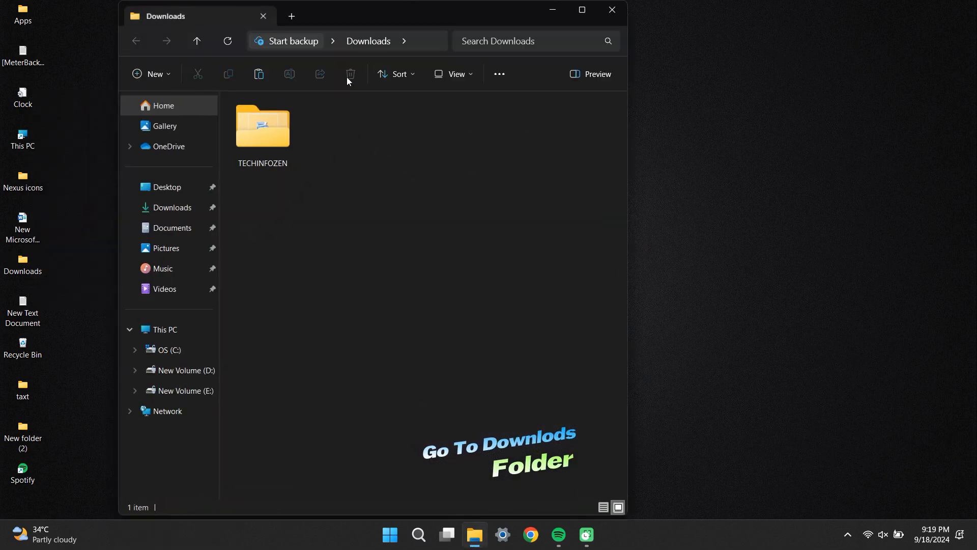
{"action": "left_click", "coordinate": [583, 10]}
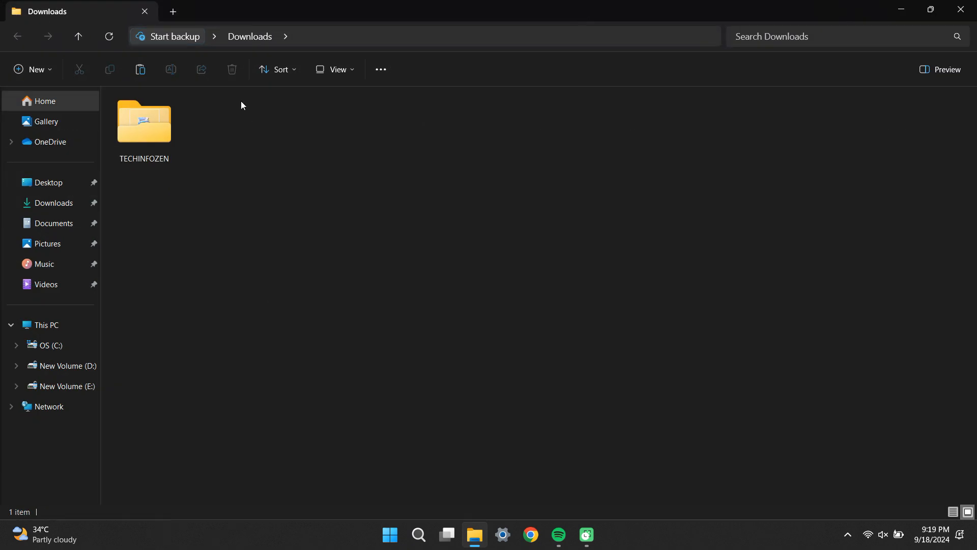
{"action": "left_click", "coordinate": [157, 135]}
{"action": "right_click", "coordinate": [156, 136]}
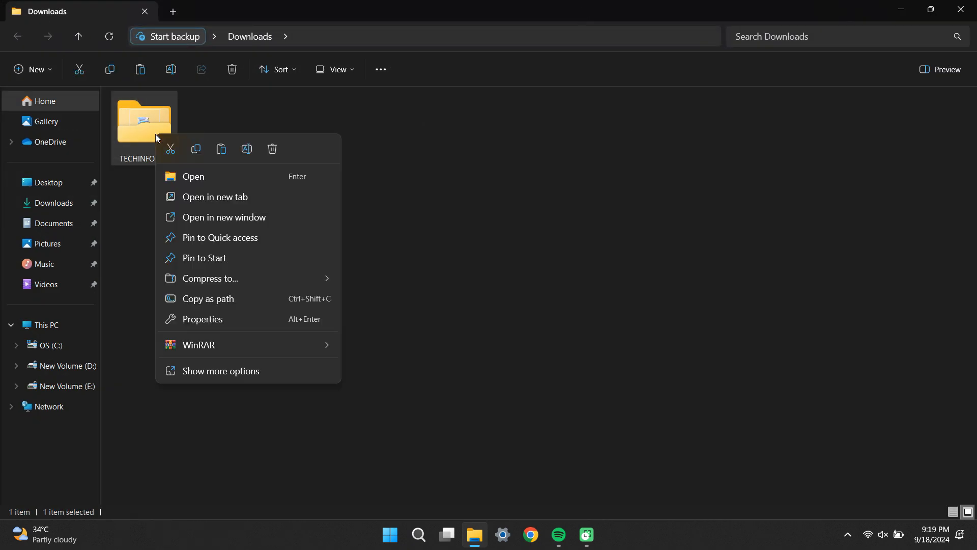
{"action": "left_click", "coordinate": [191, 174]}
Step: Run the Rainmeter-4.5.19 installer and complete the setup with Run Rainmeter enabled
{"action": "left_click", "coordinate": [192, 144]}
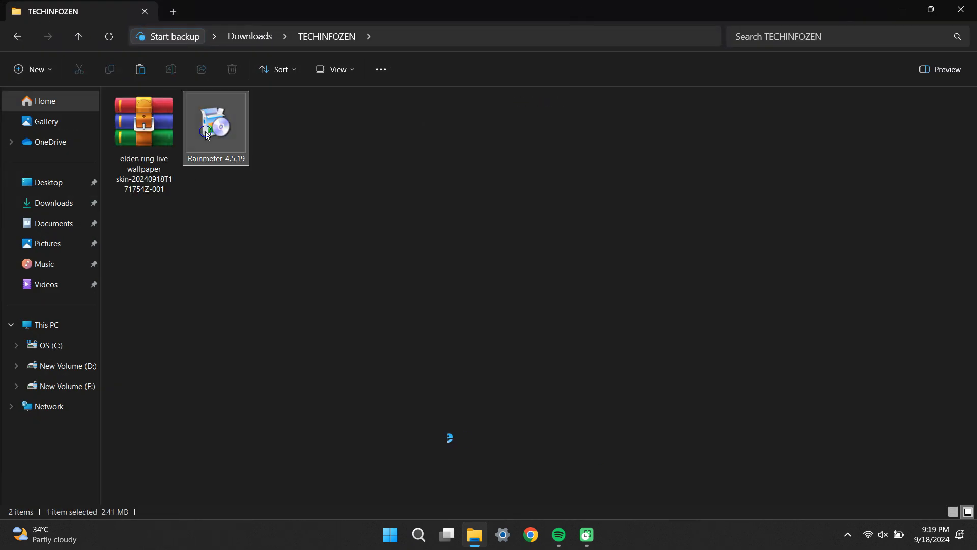
{"action": "right_click", "coordinate": [205, 131]}
{"action": "left_click", "coordinate": [246, 170]}
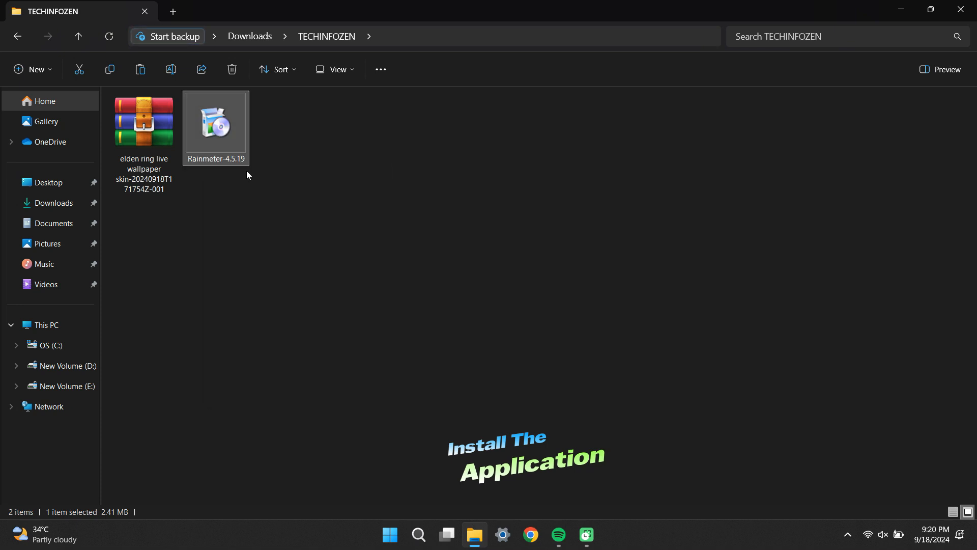
{"action": "left_click", "coordinate": [489, 295]}
{"action": "left_click", "coordinate": [560, 367]}
{"action": "left_click", "coordinate": [560, 367]}
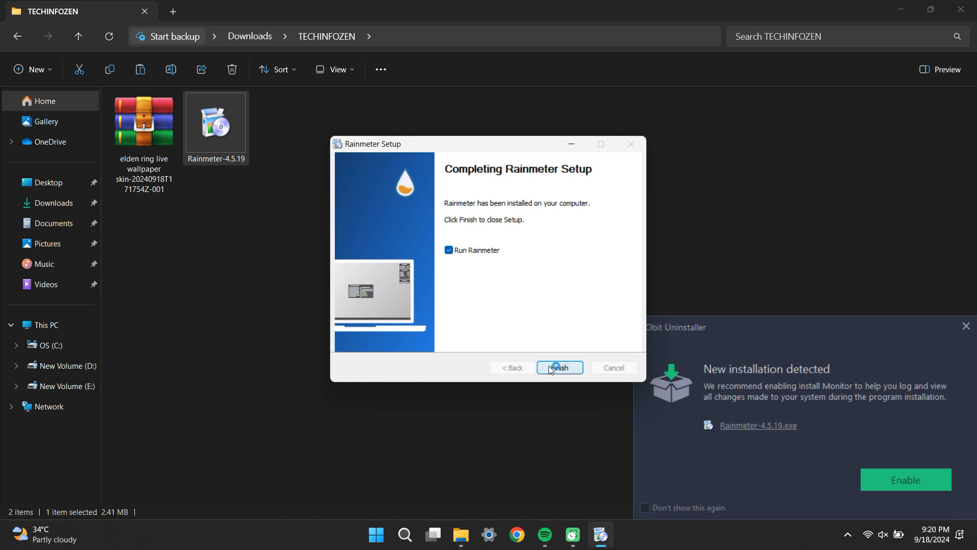
{"action": "left_click", "coordinate": [548, 367]}
Step: Unload the illustro Welcome, Disks, System and Clock skins, and dismiss the IObit Uninstaller notification
{"action": "right_click", "coordinate": [540, 351]}
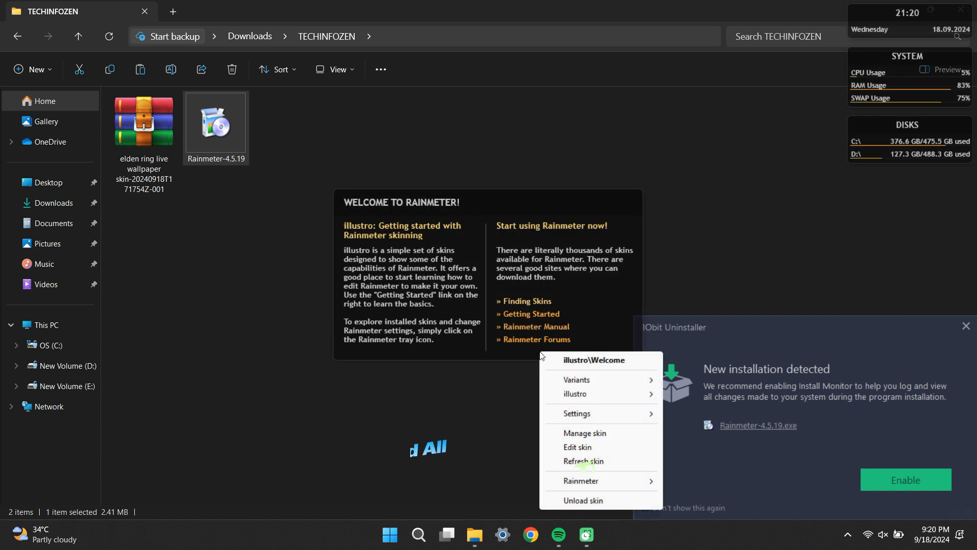
{"action": "left_click", "coordinate": [585, 500]}
{"action": "right_click", "coordinate": [877, 142]}
{"action": "left_click", "coordinate": [910, 288]}
{"action": "right_click", "coordinate": [889, 90]}
{"action": "left_click", "coordinate": [891, 236]}
{"action": "right_click", "coordinate": [879, 23]}
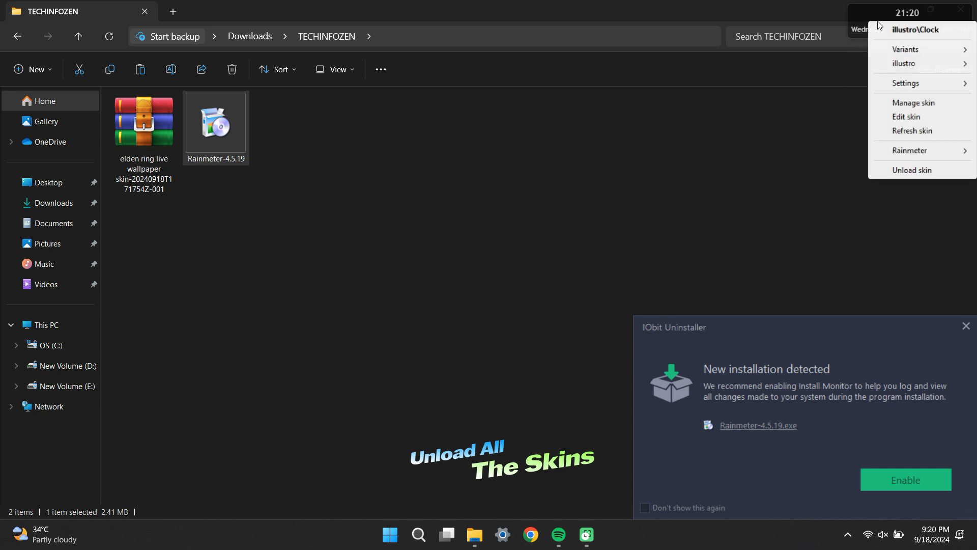
{"action": "left_click", "coordinate": [911, 170]}
{"action": "left_click", "coordinate": [966, 326]}
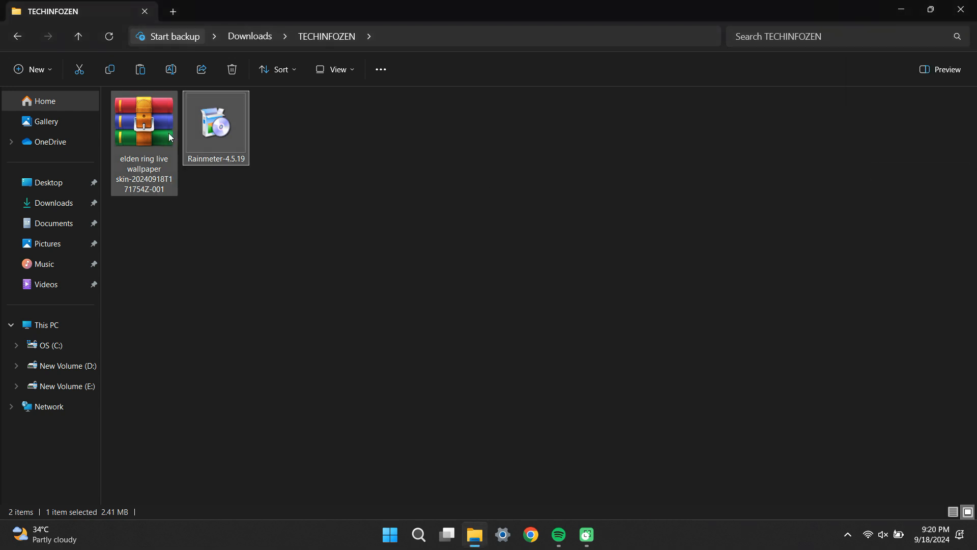
Step: Extract the downloaded elden ring live wallpaper skin archive into the current folder with WinRAR
{"action": "left_click", "coordinate": [155, 128]}
{"action": "right_click", "coordinate": [154, 128]}
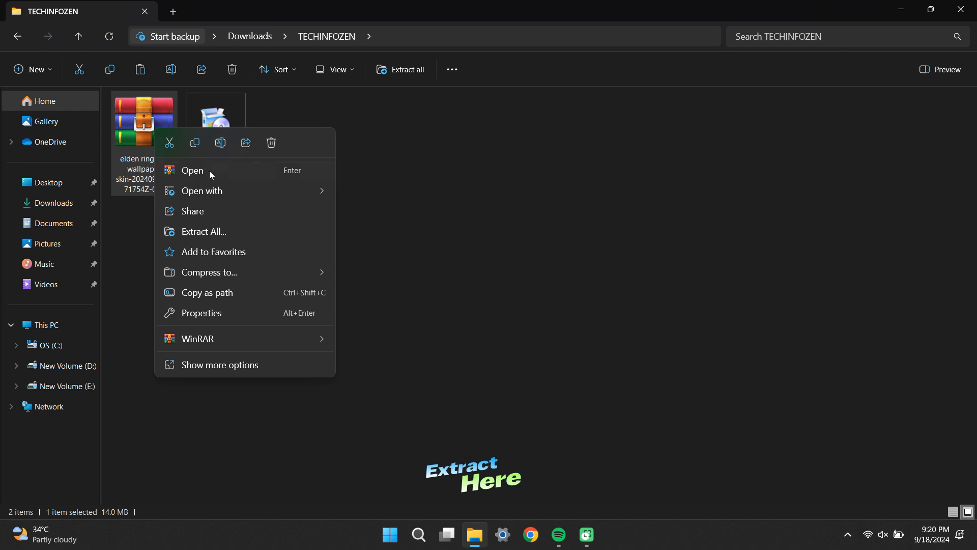
{"action": "mouse_move", "coordinate": [254, 332]}
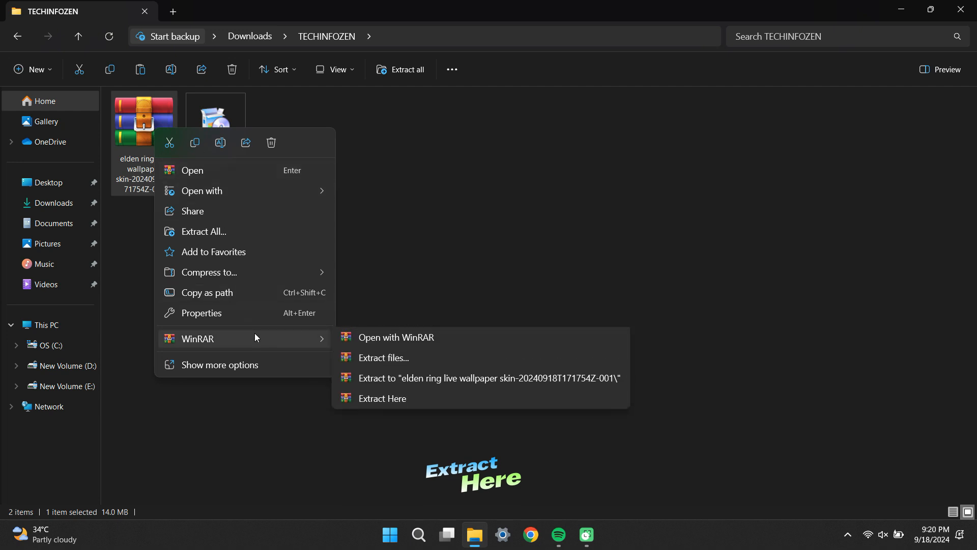
{"action": "left_click", "coordinate": [359, 404]}
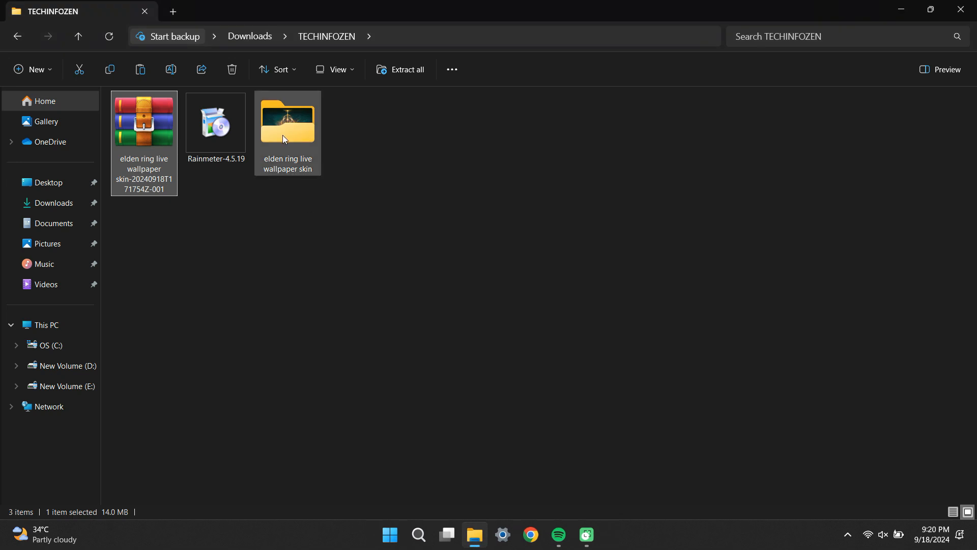
Step: Copy the Ageo, Allegro, DeuXx, Ninja and Novo folders from the extracted elden ring live wallpaper skin folder
{"action": "right_click", "coordinate": [283, 135]}
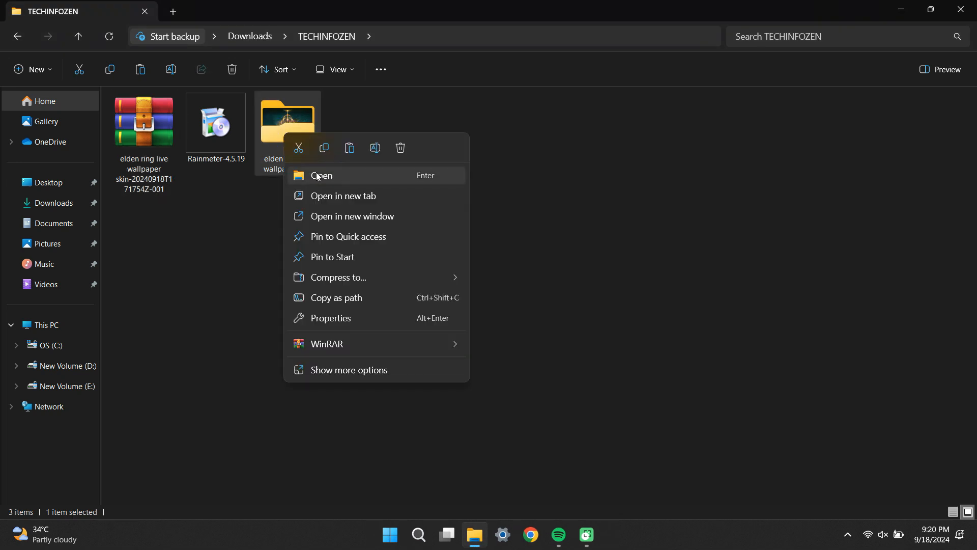
{"action": "left_click", "coordinate": [317, 176]}
{"action": "left_click", "coordinate": [209, 191]}
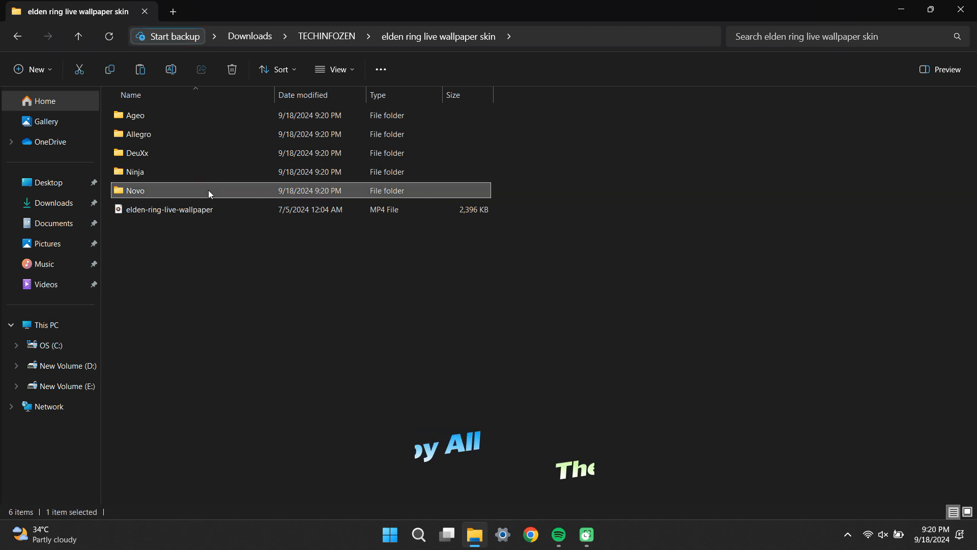
{"action": "key", "text": "shift+Up"}
{"action": "key", "text": "shift+Up"}
{"action": "key", "text": "shift+Up"}
{"action": "key", "text": "shift+Up"}
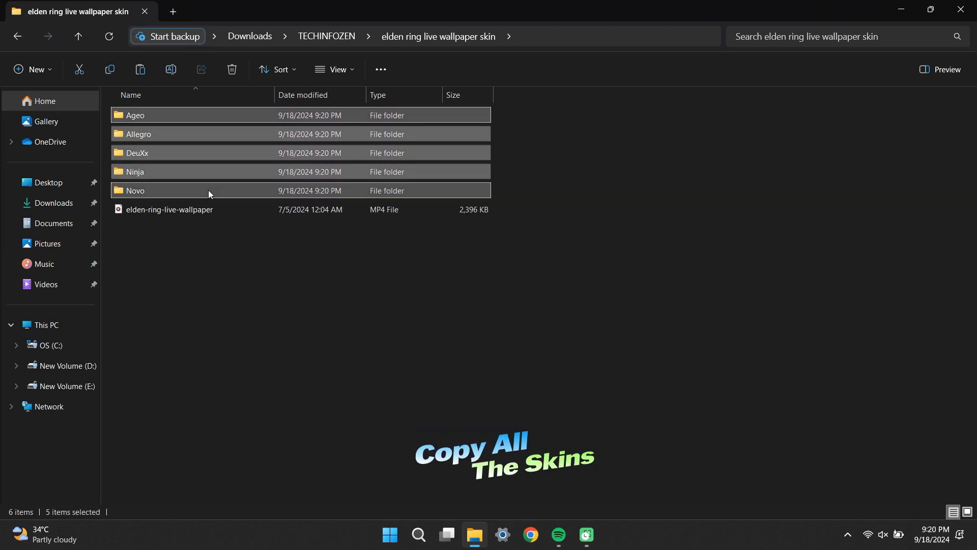
{"action": "right_click", "coordinate": [149, 115]}
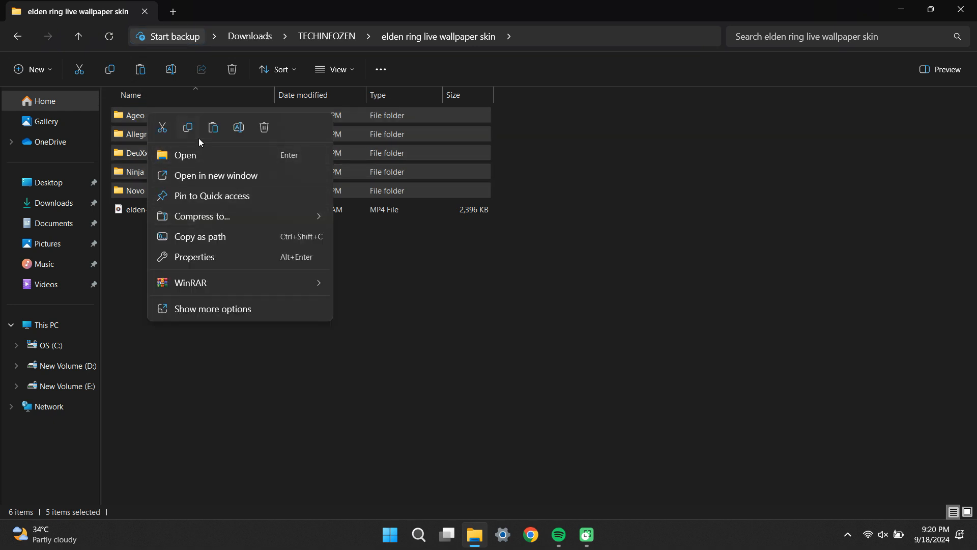
{"action": "left_click", "coordinate": [196, 309]}
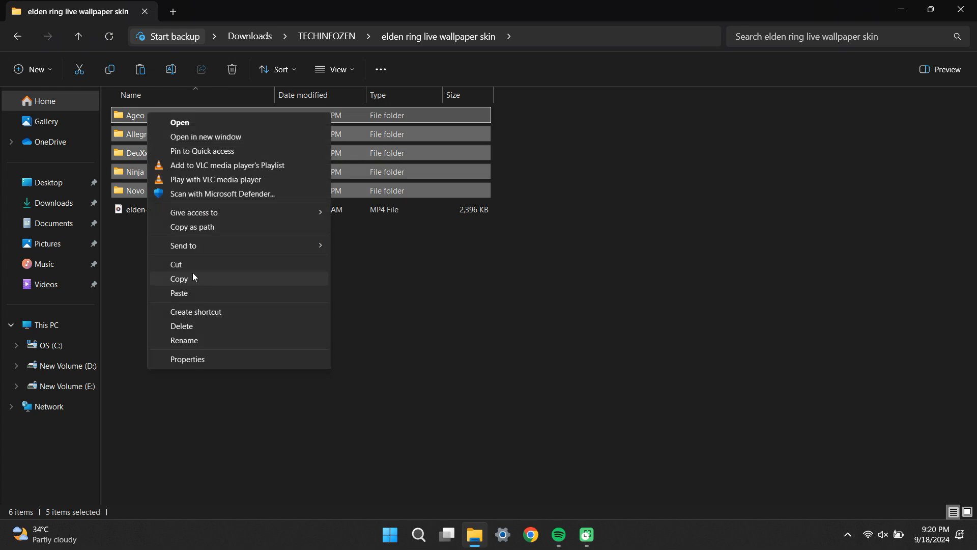
{"action": "left_click", "coordinate": [191, 279]}
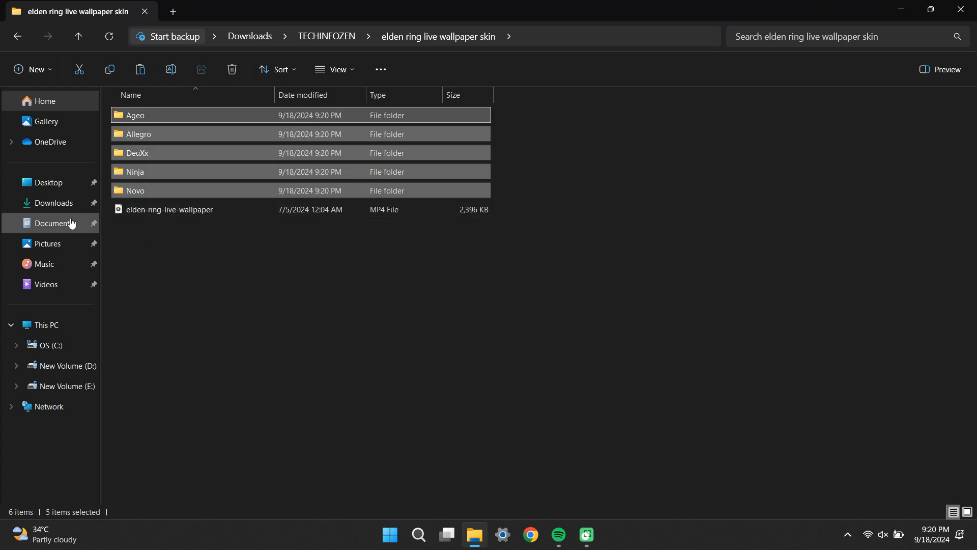
Step: Paste the copied skin folders into the Skins folder under Documents > Rainmeter
{"action": "left_click", "coordinate": [53, 223]}
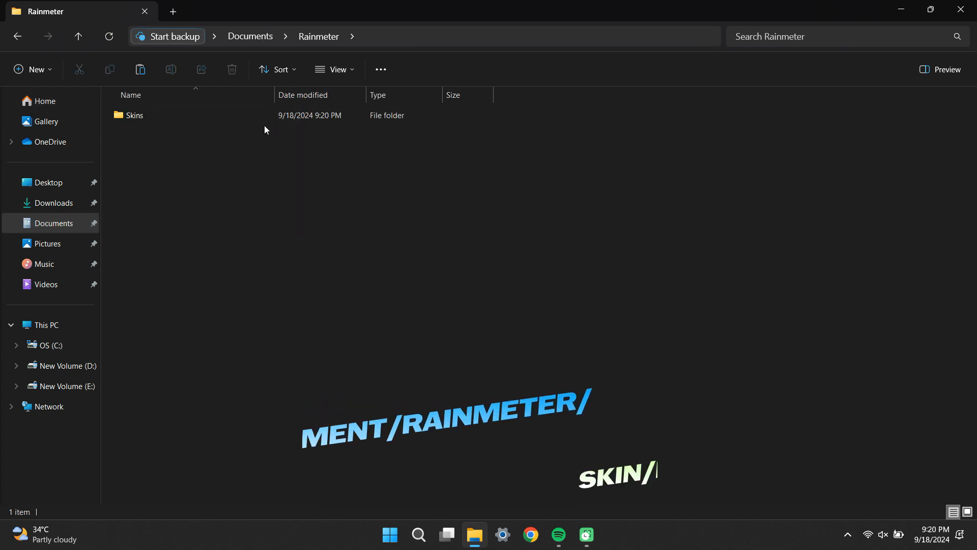
{"action": "double_click", "coordinate": [255, 116]}
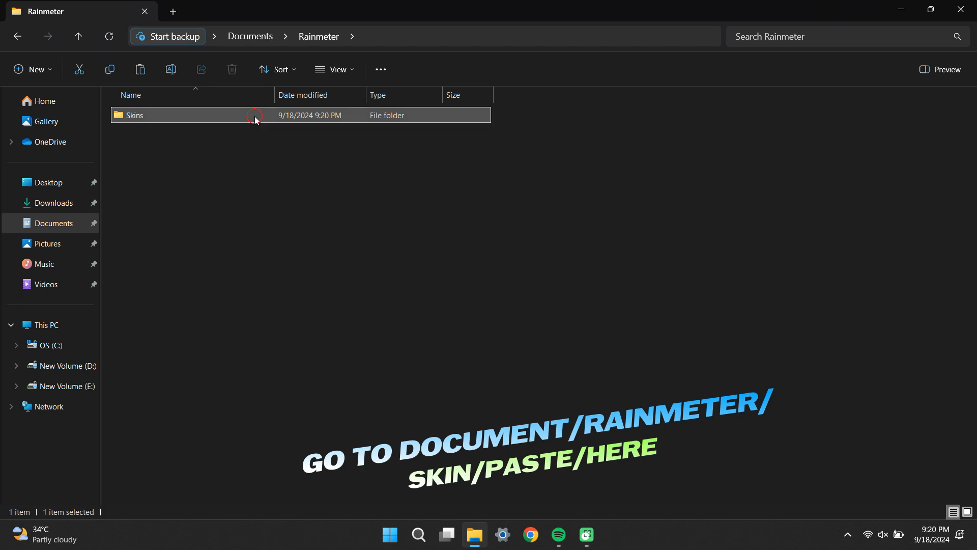
{"action": "right_click", "coordinate": [239, 167]}
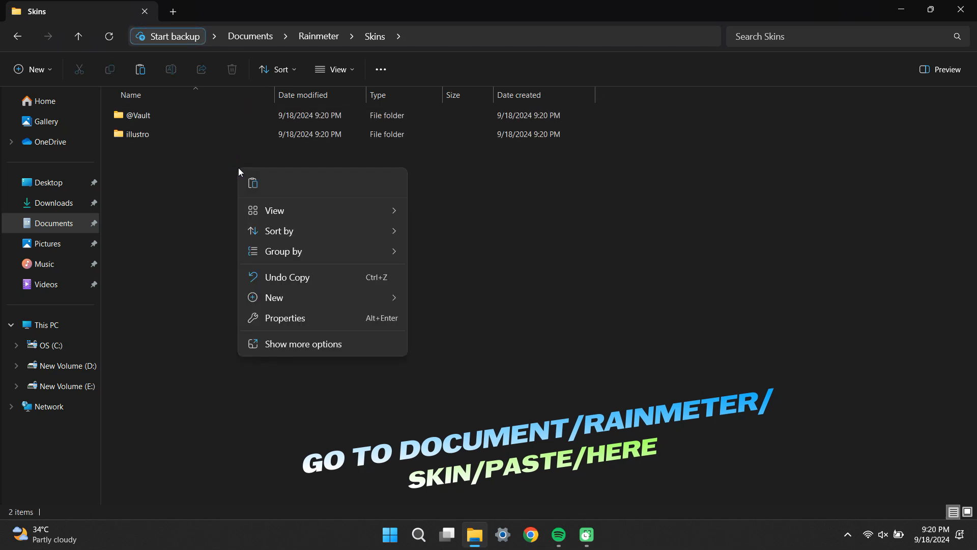
{"action": "left_click", "coordinate": [296, 345]}
{"action": "left_click", "coordinate": [285, 258]}
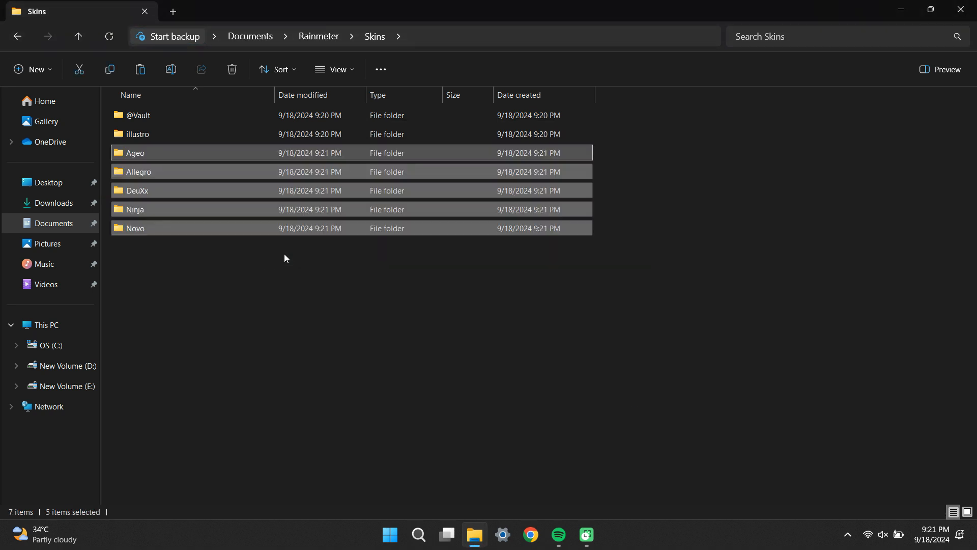
Step: Return to the elden ring live wallpaper skin folder in Downloads and open Lively Wallpaper
{"action": "left_click", "coordinate": [264, 281]}
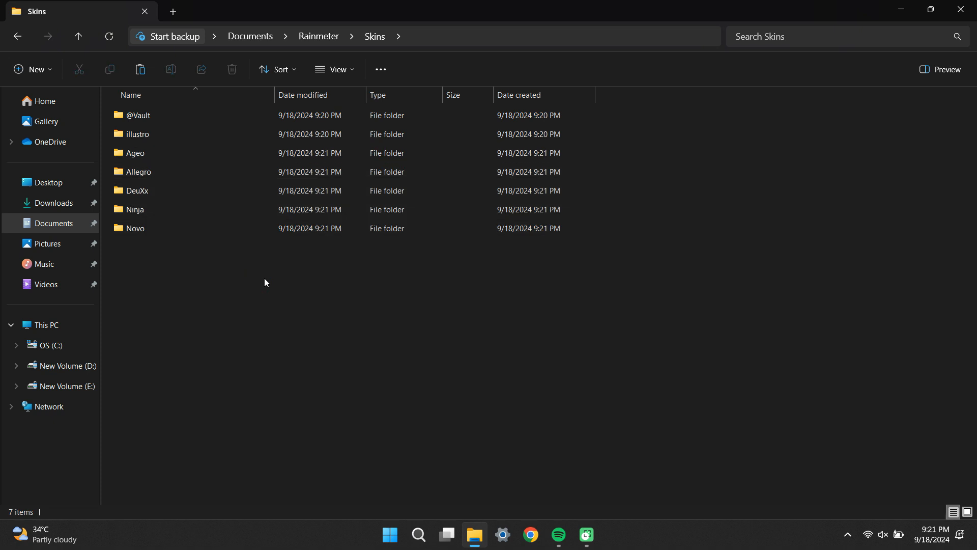
{"action": "left_click", "coordinate": [15, 45]}
{"action": "left_click", "coordinate": [16, 45]}
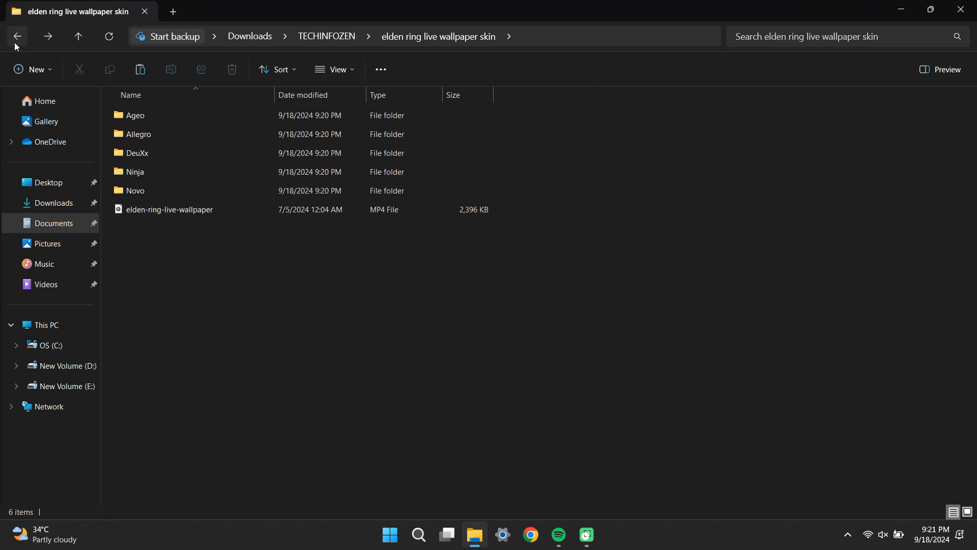
{"action": "key", "text": "super+s"}
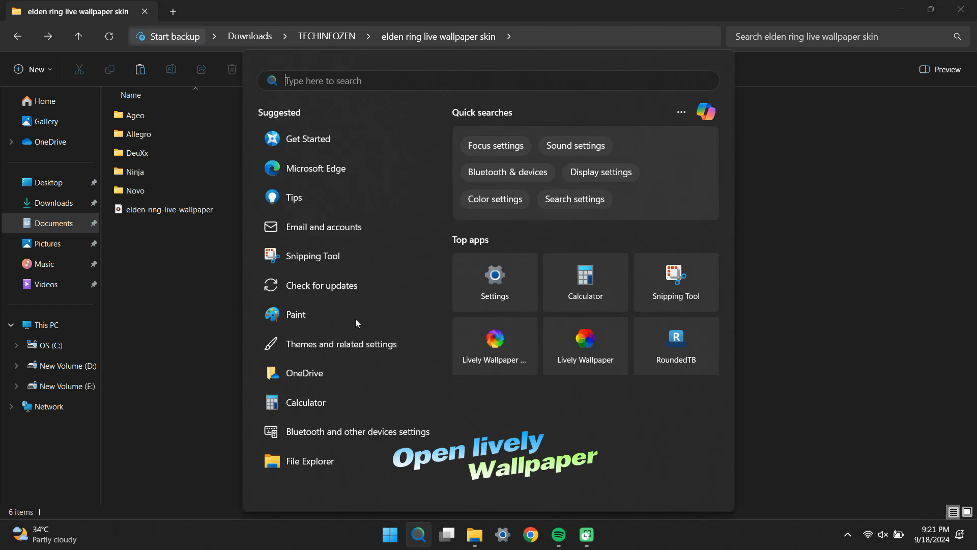
{"action": "left_click", "coordinate": [581, 338]}
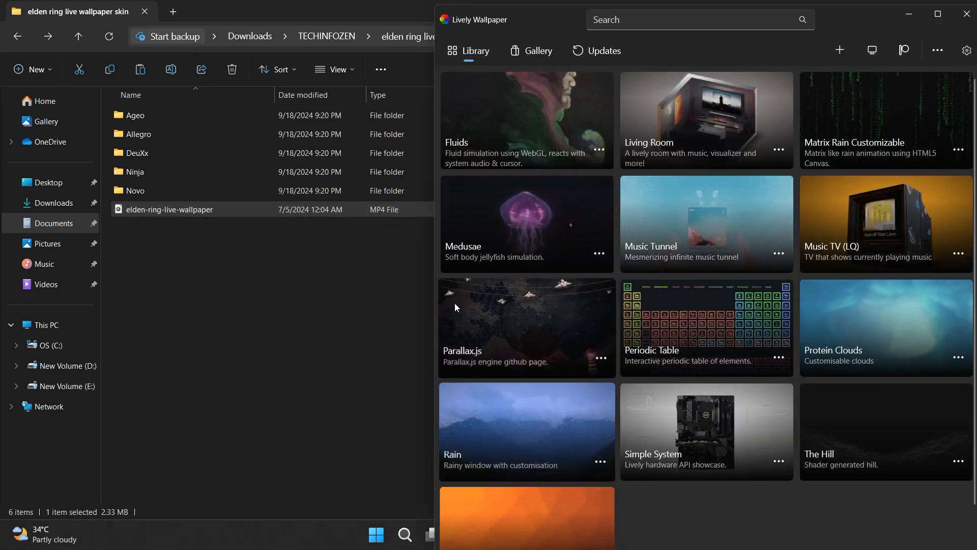
Step: Add the elden-ring-live-wallpaper video to the Lively Wallpaper library with its default details, and close Lively Wallpaper and File Explorer
{"action": "left_click_drag", "start_coordinate": [361, 211], "coordinate": [537, 229]}
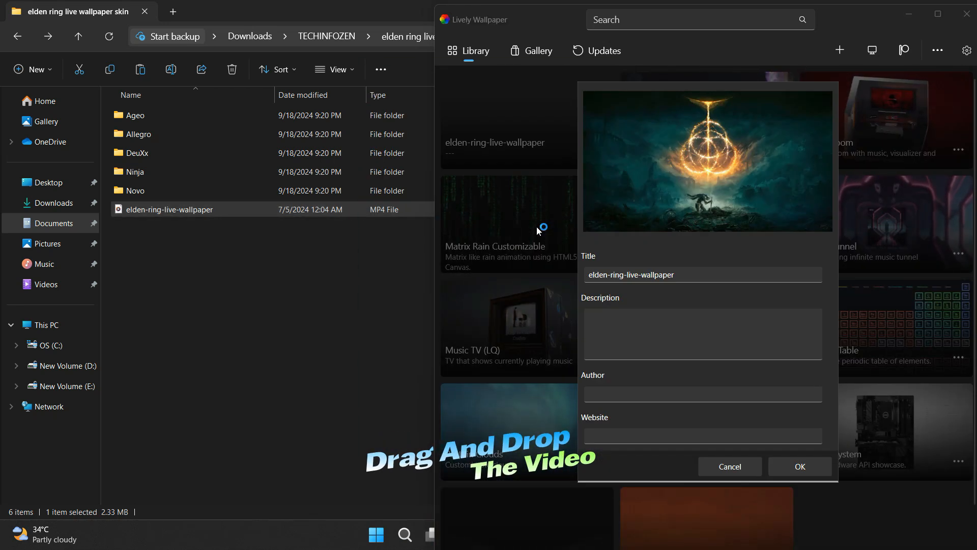
{"action": "left_click", "coordinate": [793, 469]}
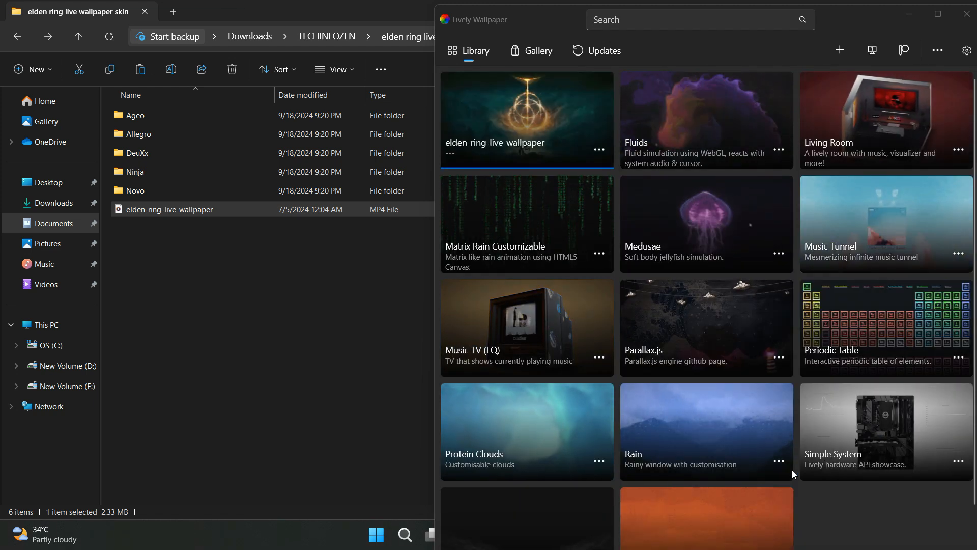
{"action": "left_click", "coordinate": [967, 14]}
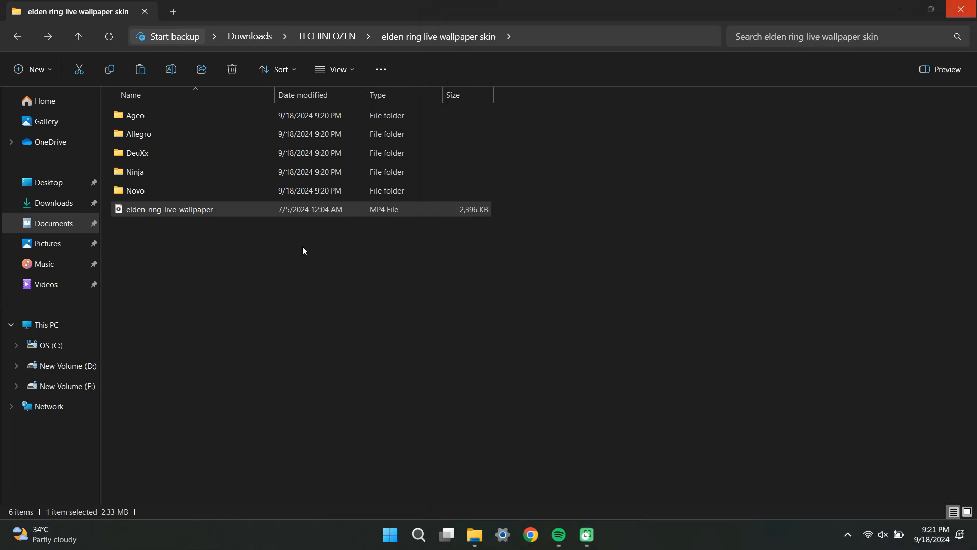
{"action": "left_click", "coordinate": [17, 37]}
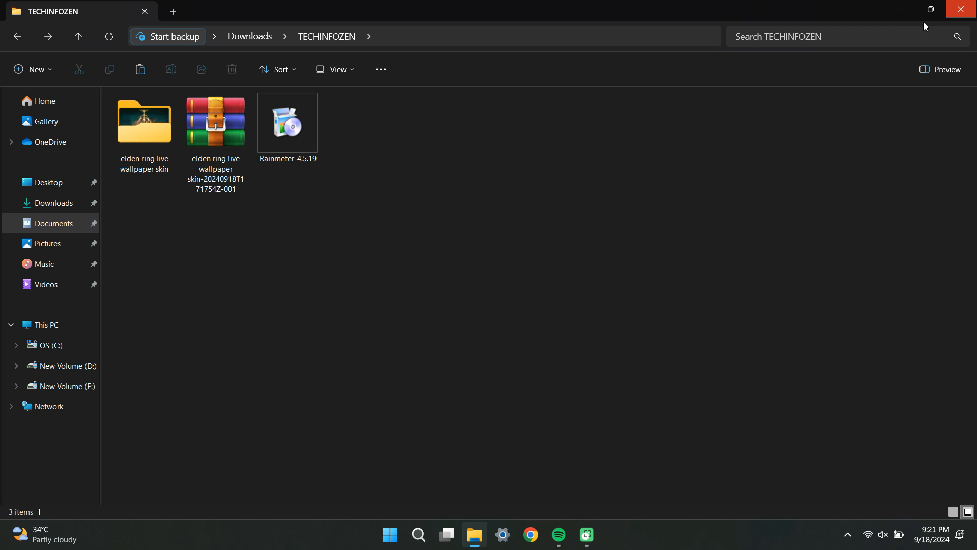
{"action": "left_click", "coordinate": [961, 10]}
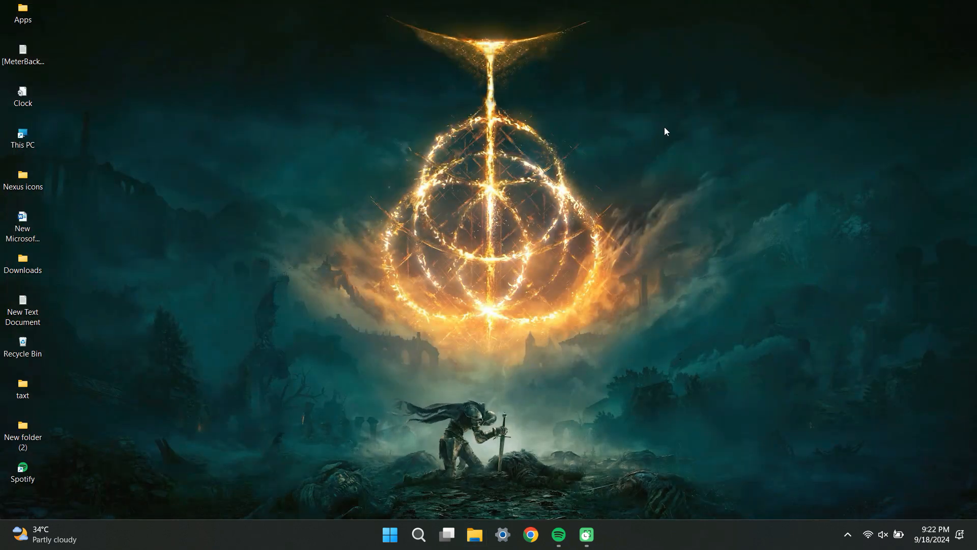
Step: Hide the desktop icons
{"action": "right_click", "coordinate": [309, 148]}
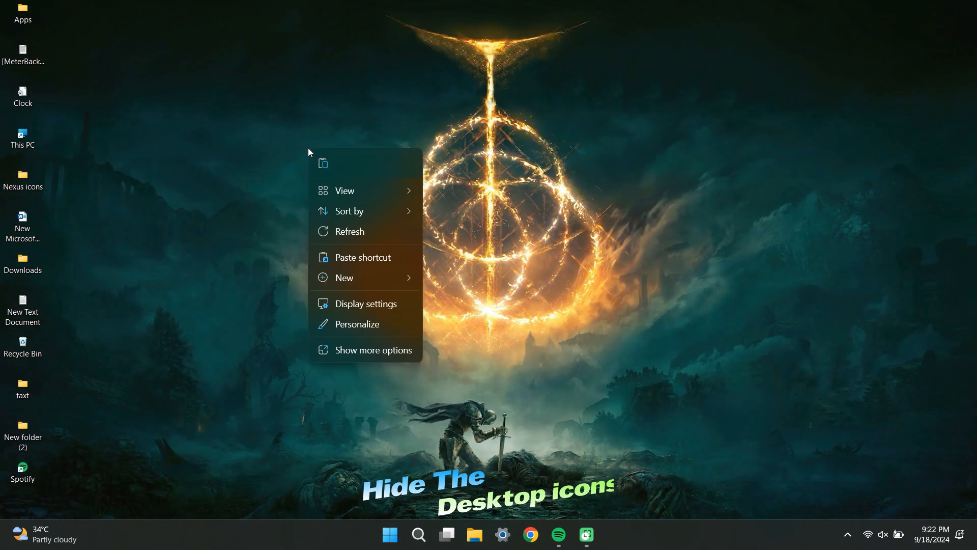
{"action": "mouse_move", "coordinate": [384, 189]}
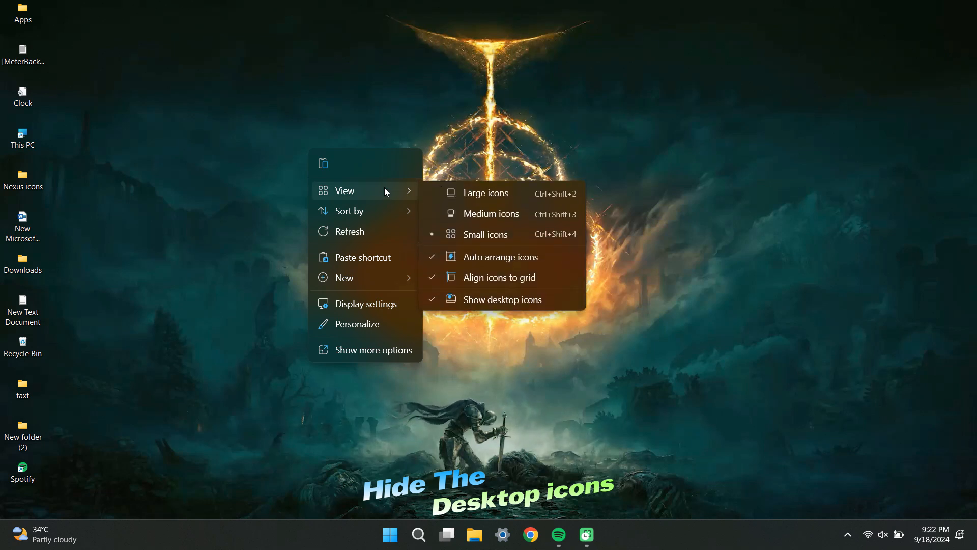
{"action": "left_click", "coordinate": [502, 297]}
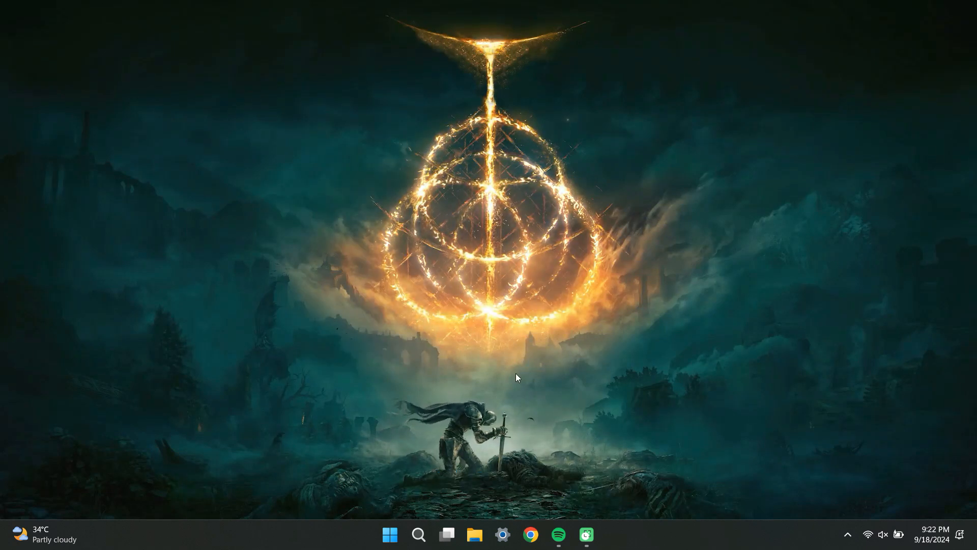
Step: Search Windows for TranslucentTB and launch it
{"action": "left_click", "coordinate": [418, 535]}
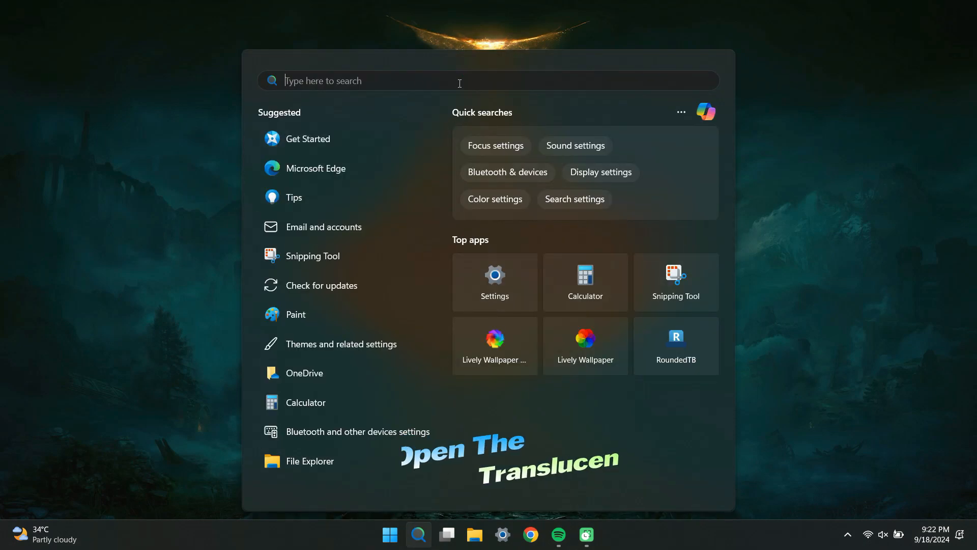
{"action": "type", "text": "translucentTB"}
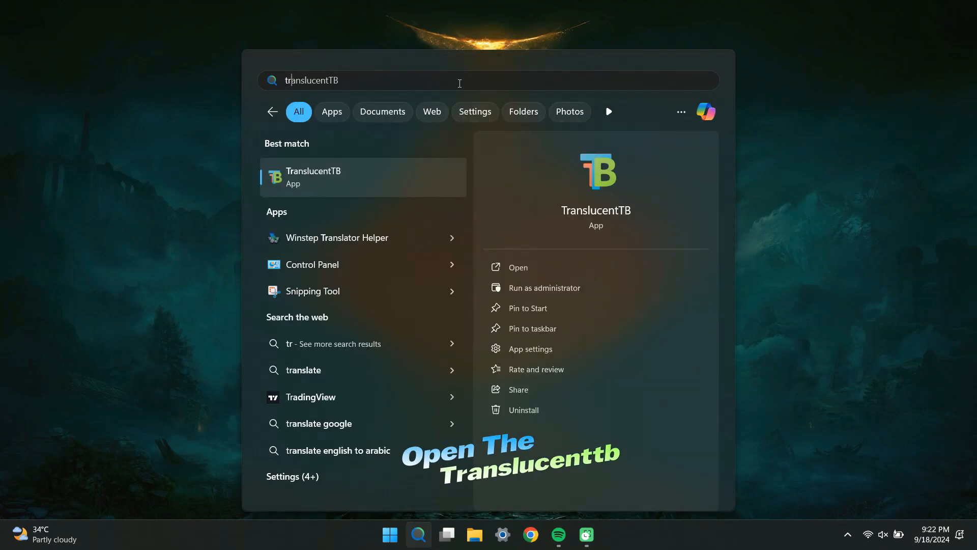
{"action": "left_click", "coordinate": [513, 266]}
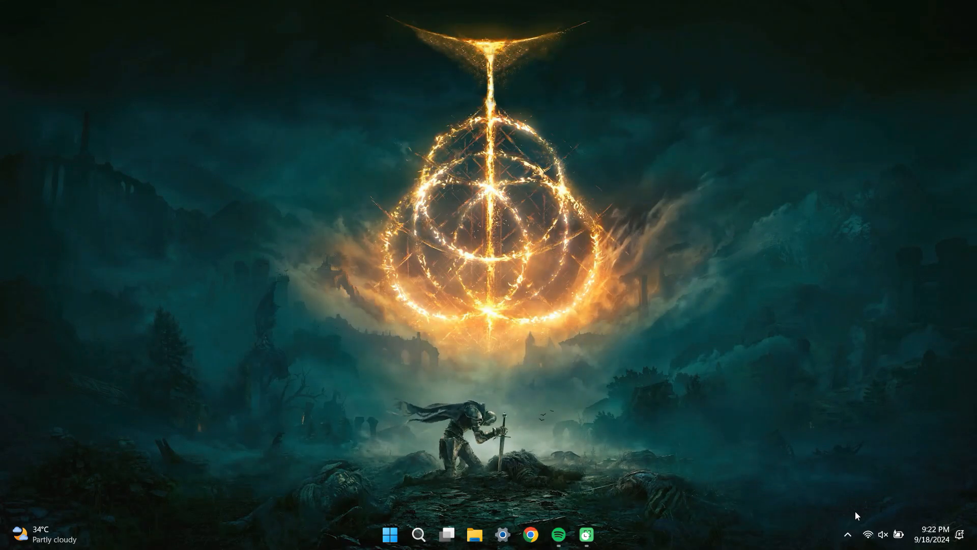
Step: Check the taskbar appearance options that TranslucentTB offers for the Desktop state, and close its menu
{"action": "left_click", "coordinate": [848, 534]}
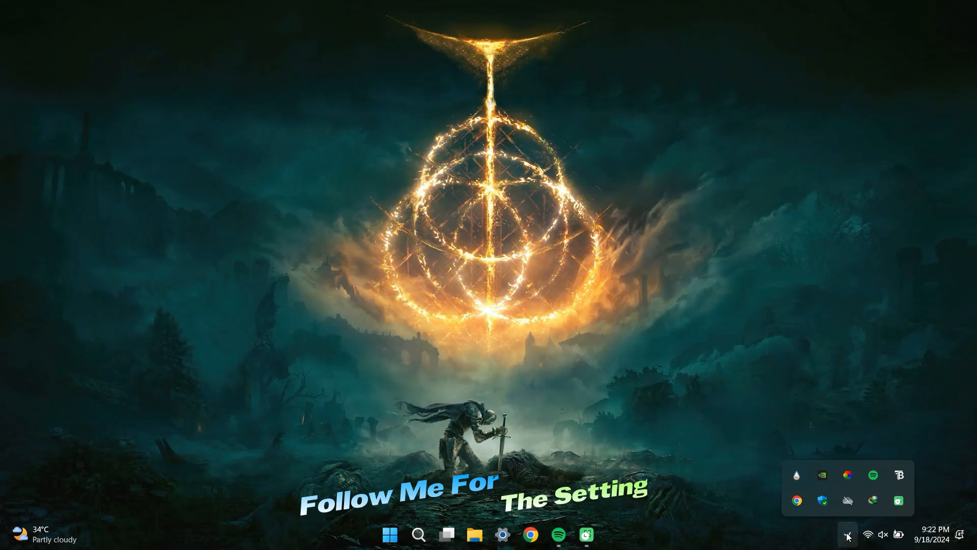
{"action": "right_click", "coordinate": [899, 474]}
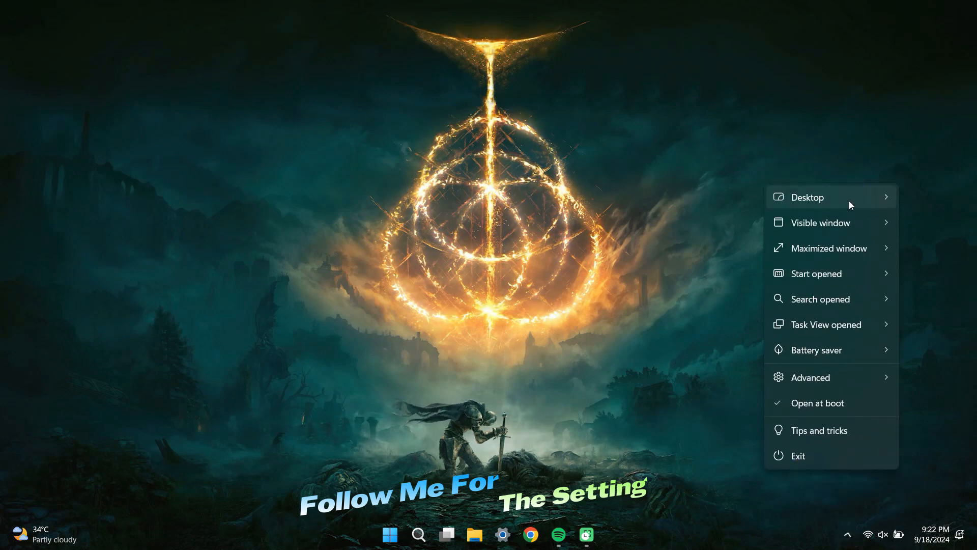
{"action": "mouse_move", "coordinate": [848, 200]}
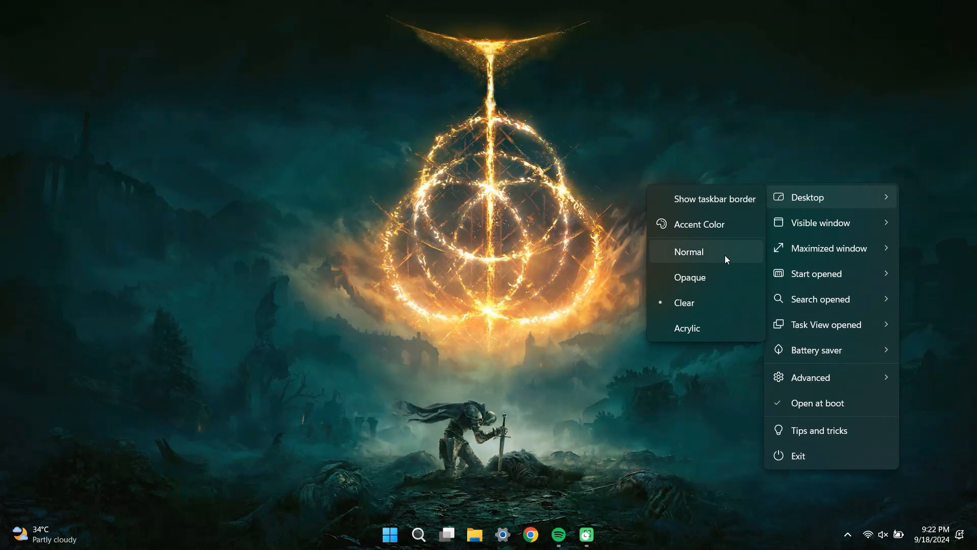
{"action": "left_click", "coordinate": [701, 391]}
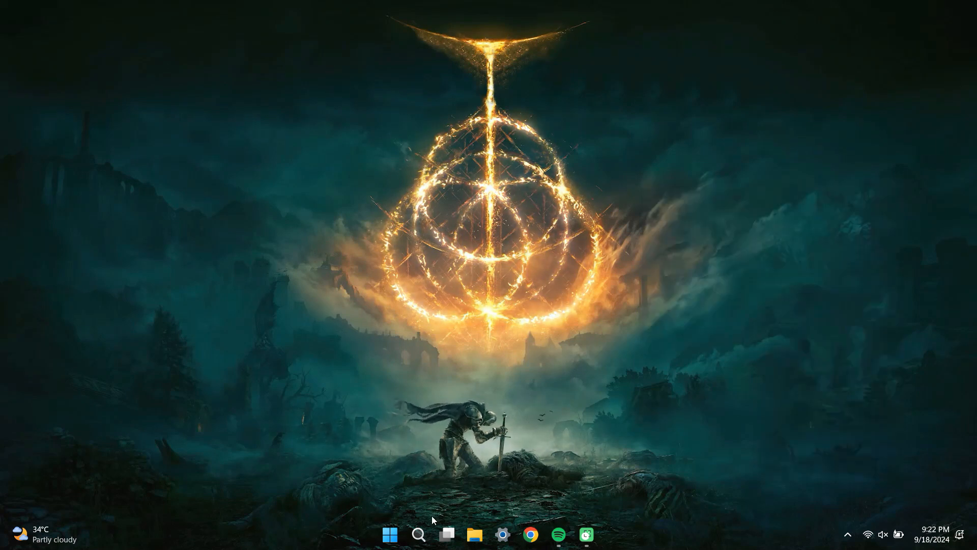
Step: Search Windows for RoundedTB and launch it
{"action": "left_click", "coordinate": [419, 533]}
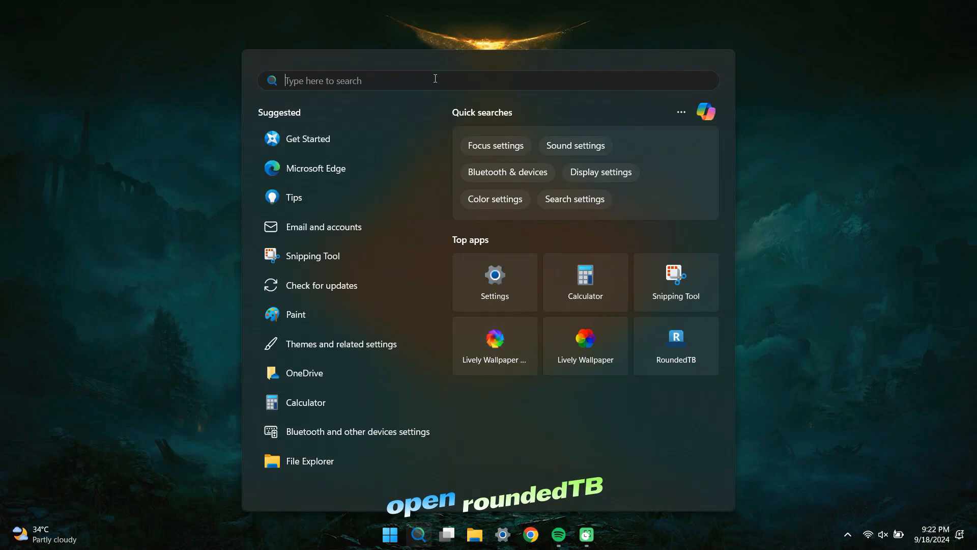
{"action": "type", "text": "rou"}
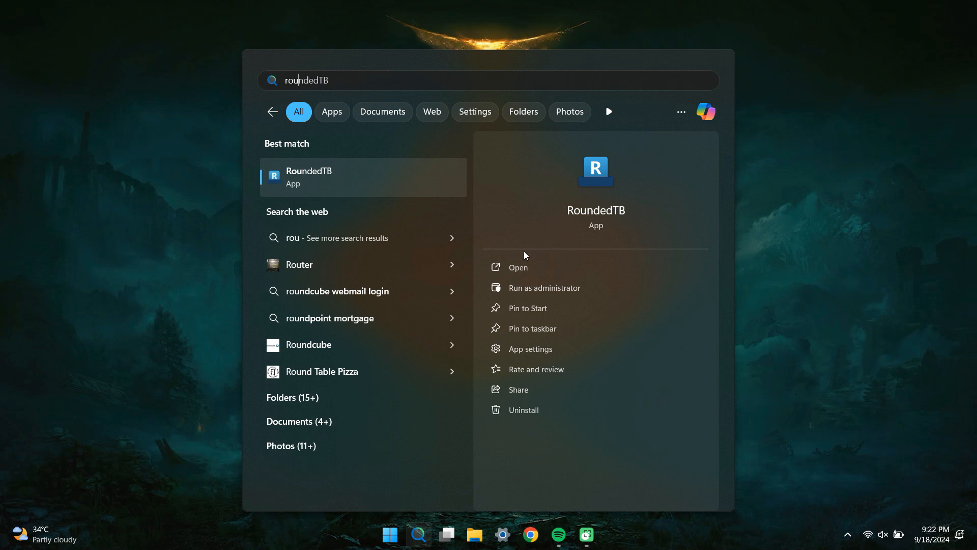
{"action": "left_click", "coordinate": [525, 269]}
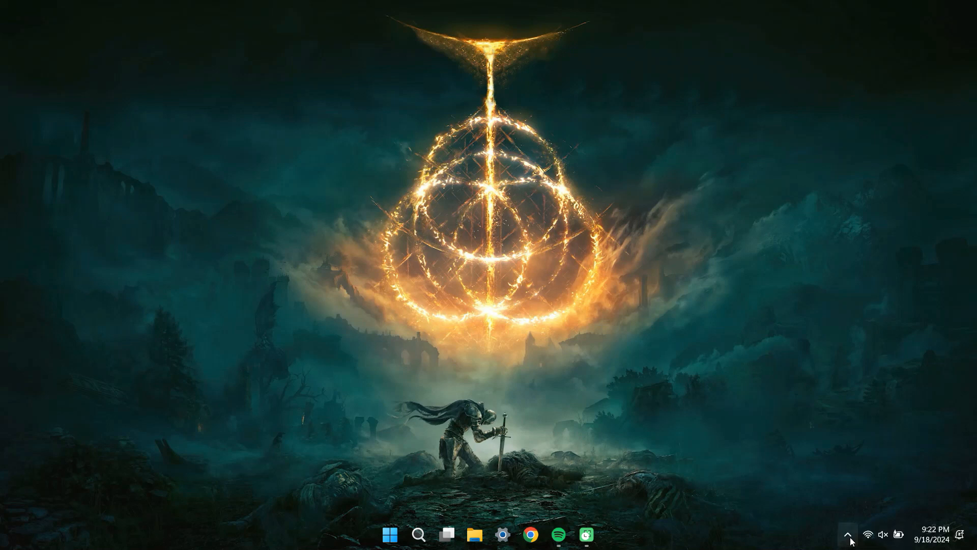
Step: Show RoundedTB's advanced taskbar settings, apply them as they are set, and close its window
{"action": "left_click", "coordinate": [848, 535]}
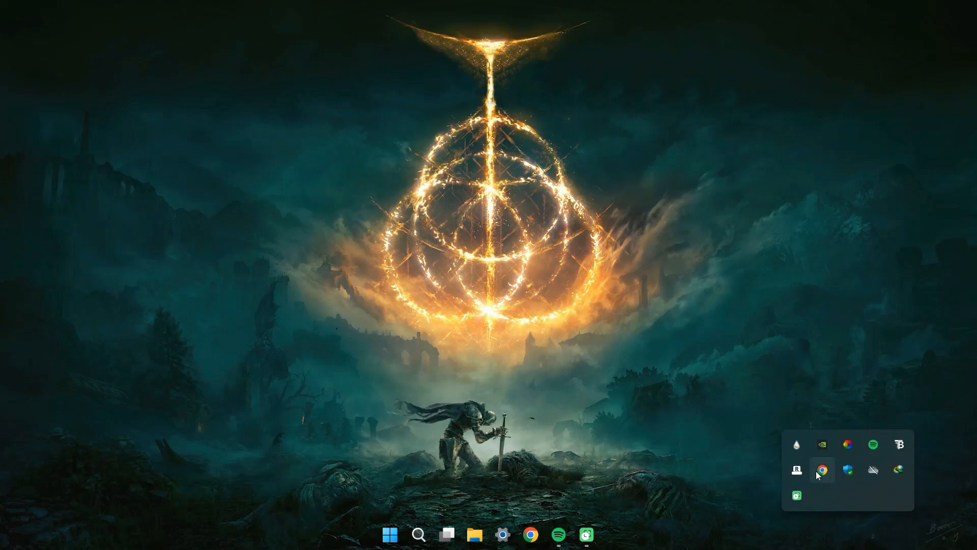
{"action": "right_click", "coordinate": [801, 471]}
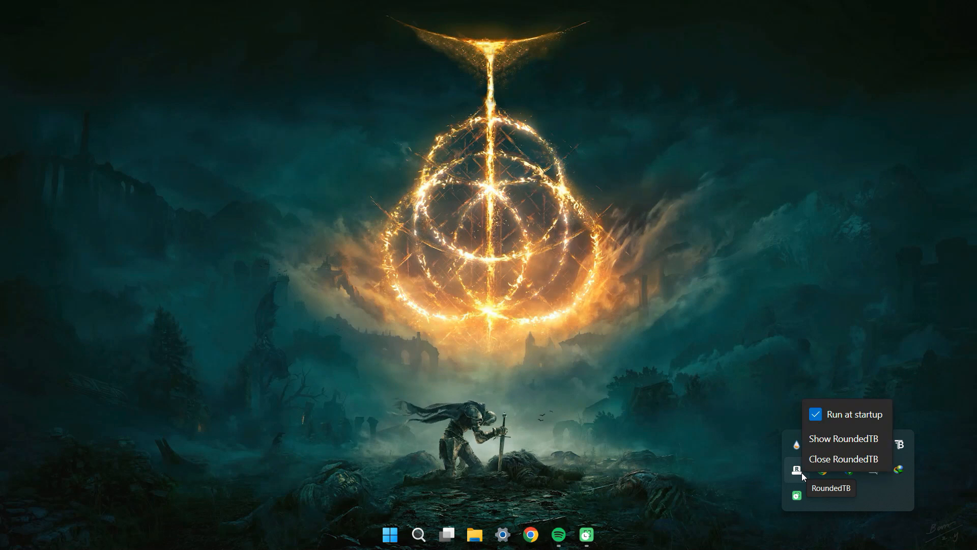
{"action": "left_click", "coordinate": [829, 439]}
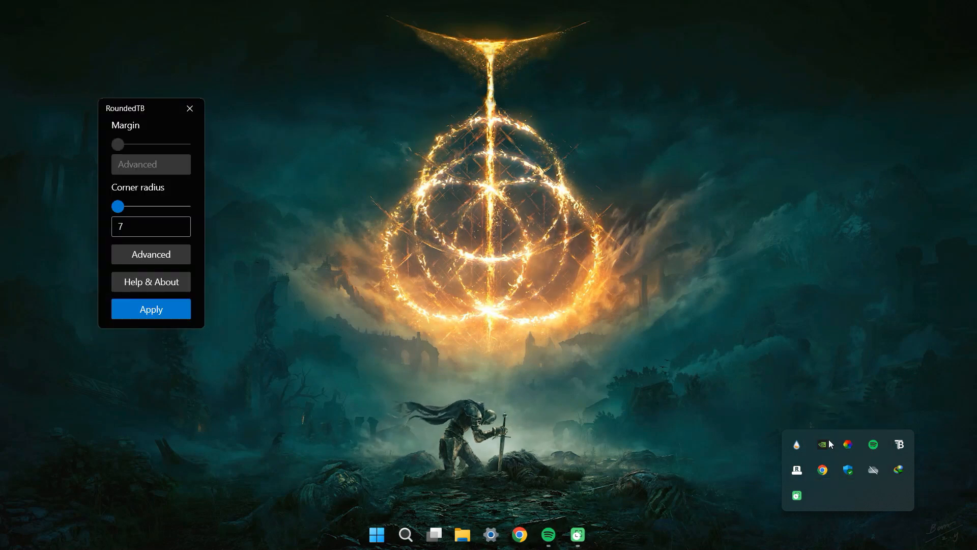
{"action": "left_click", "coordinate": [177, 260]}
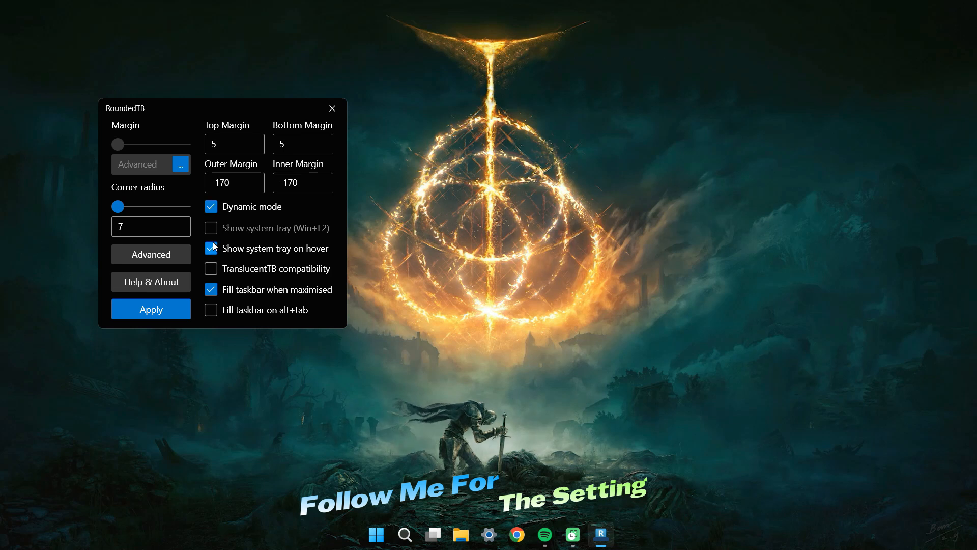
{"action": "left_click", "coordinate": [171, 314]}
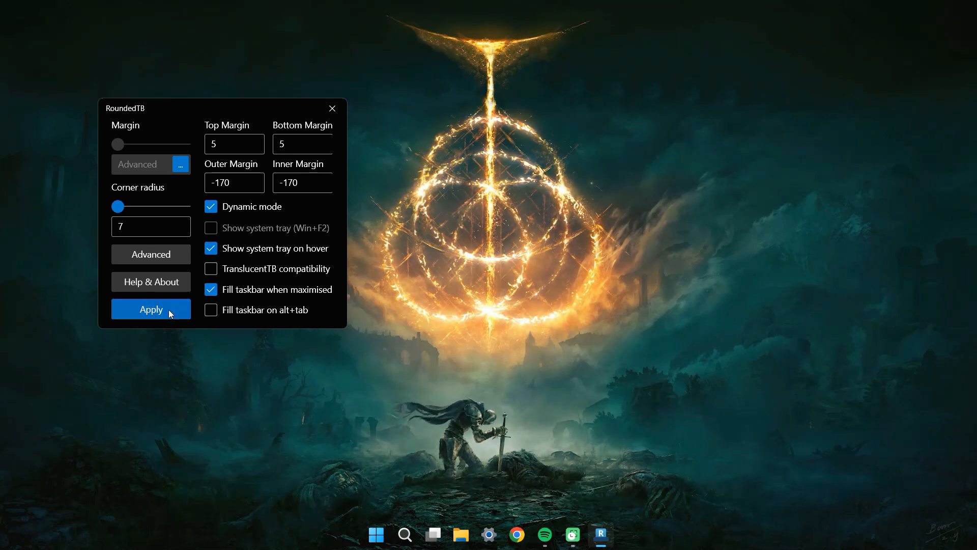
{"action": "left_click", "coordinate": [334, 109]}
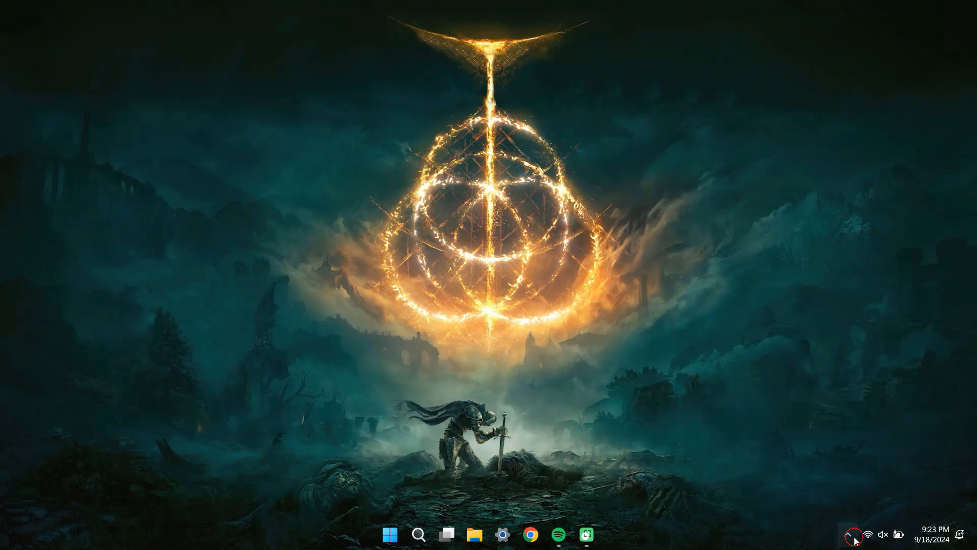
Step: Open the Manage Rainmeter window, refresh all skins, and move the window away from the centre of the desktop
{"action": "left_click", "coordinate": [848, 535]}
{"action": "right_click", "coordinate": [798, 446]}
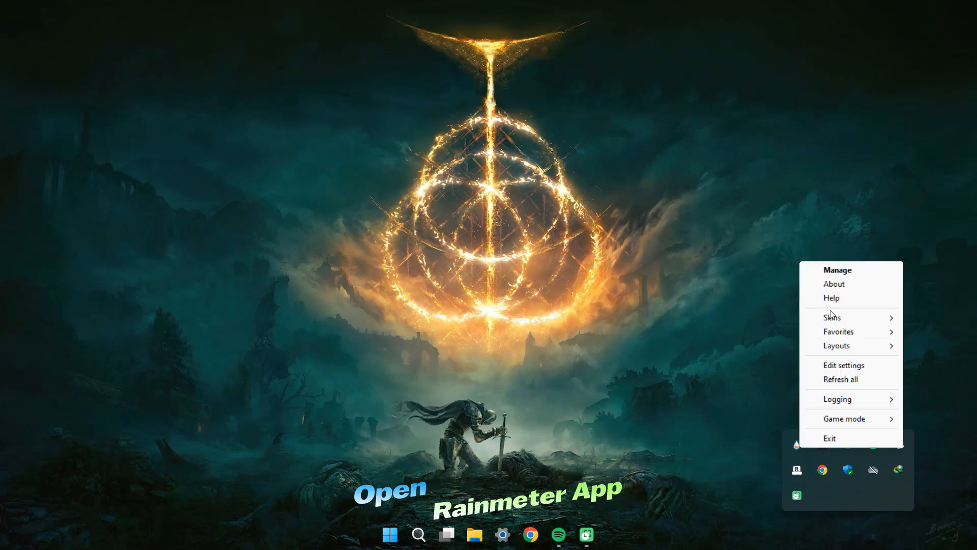
{"action": "left_click", "coordinate": [848, 269]}
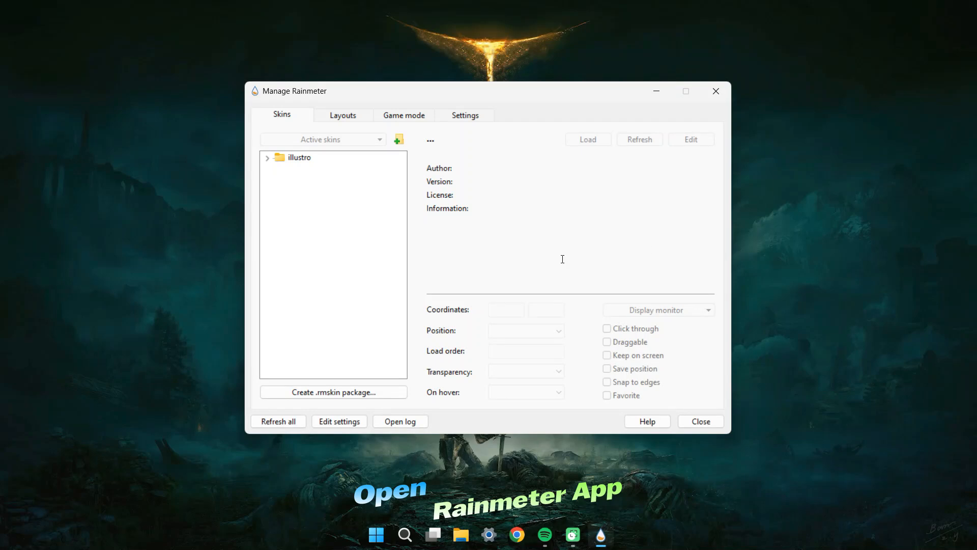
{"action": "left_click", "coordinate": [298, 423]}
{"action": "left_click_drag", "start_coordinate": [362, 91], "coordinate": [498, 72]}
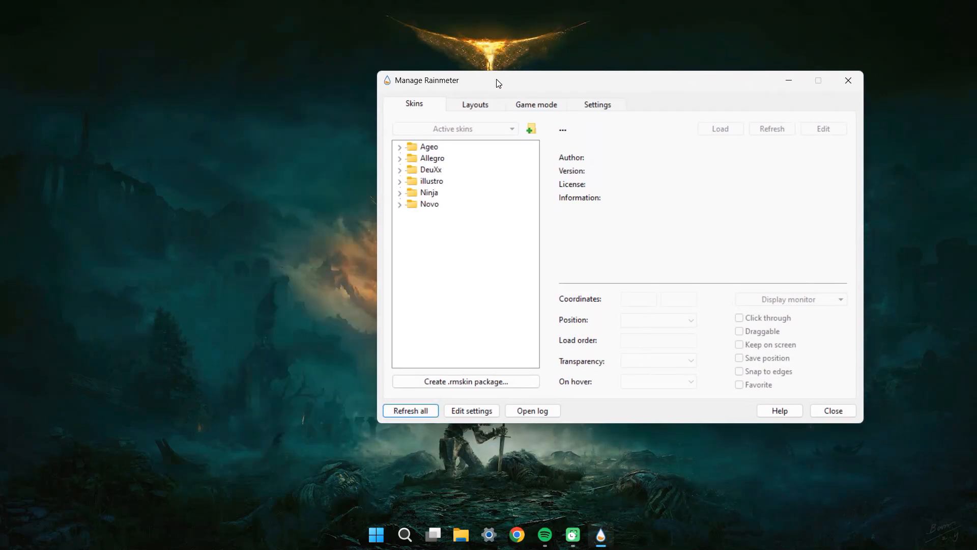
Step: Load the Quotes, Song Info and Time Of Day skins from the Ageo folder
{"action": "left_click", "coordinate": [402, 139]}
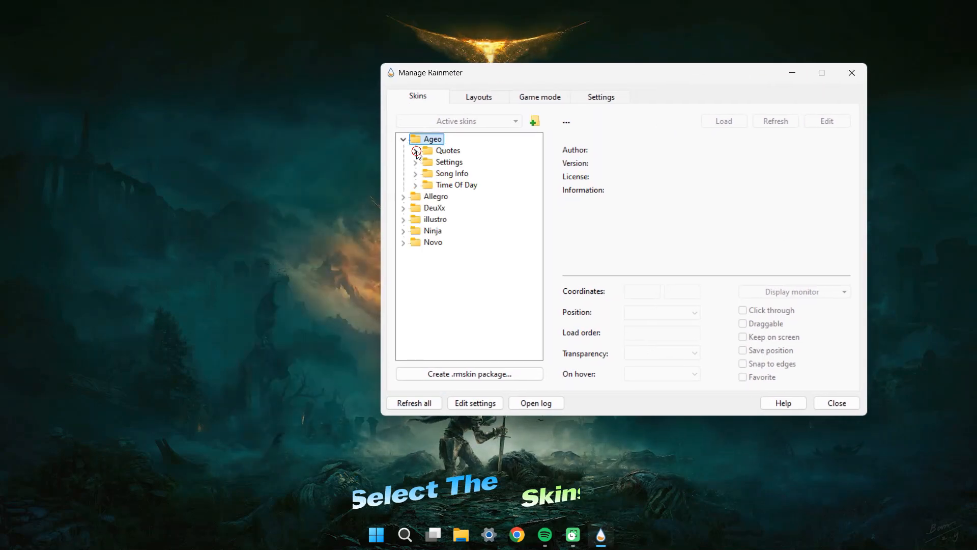
{"action": "left_click", "coordinate": [415, 151]}
{"action": "right_click", "coordinate": [472, 162]}
{"action": "left_click", "coordinate": [501, 171]}
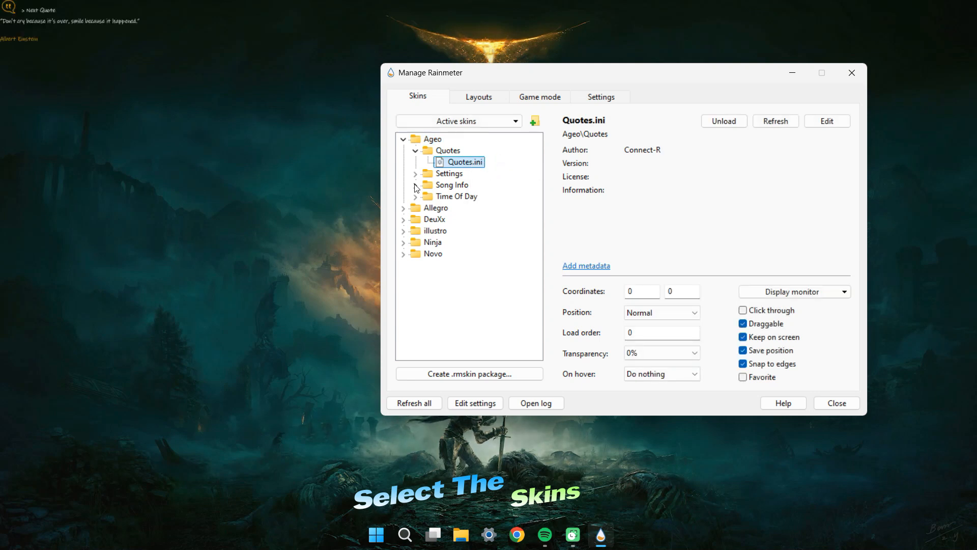
{"action": "right_click", "coordinate": [464, 199]}
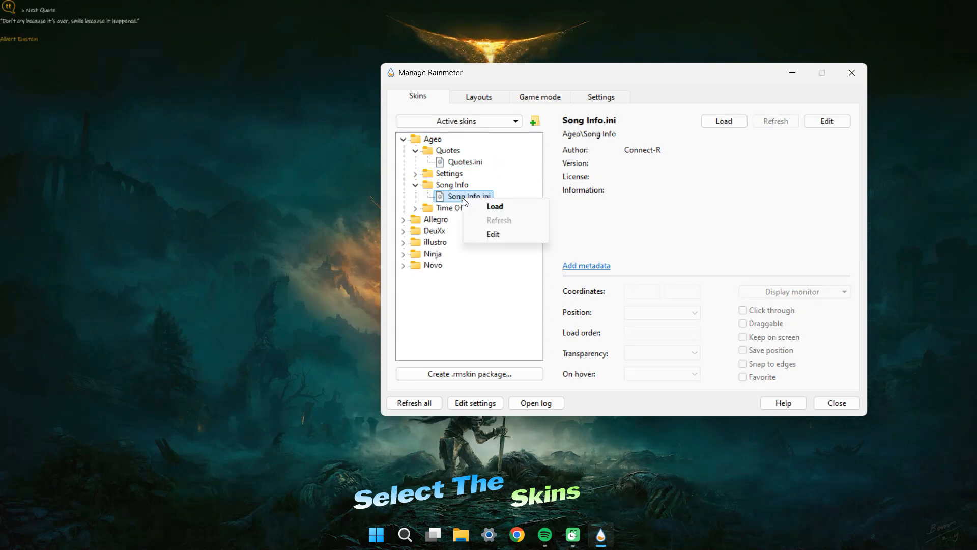
{"action": "left_click", "coordinate": [416, 208]}
{"action": "right_click", "coordinate": [482, 220]}
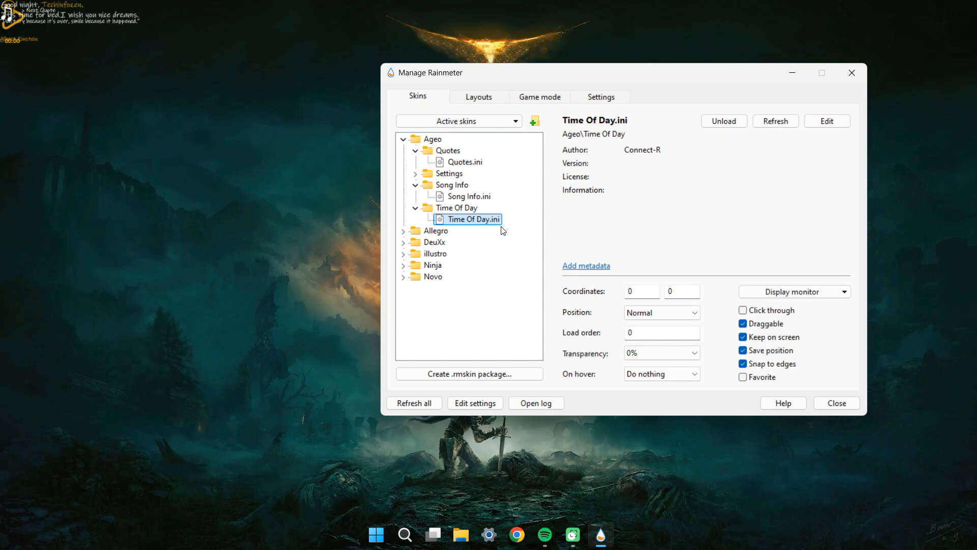
Step: Load the Links skin from the Allegro folder and the Visualizer v.1 skin from the DeuXx folder
{"action": "left_click", "coordinate": [403, 139]}
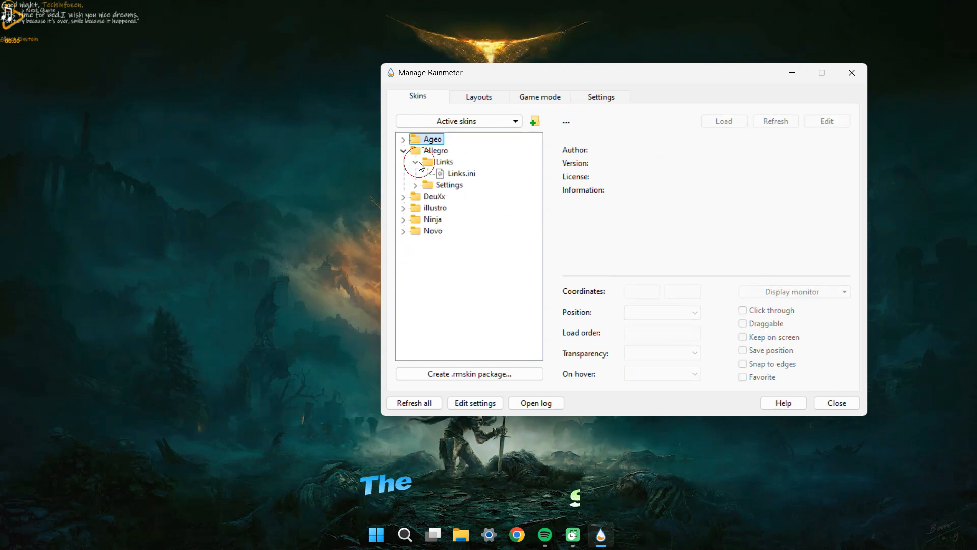
{"action": "right_click", "coordinate": [464, 174]}
{"action": "left_click", "coordinate": [493, 181]}
{"action": "left_click", "coordinate": [404, 151]}
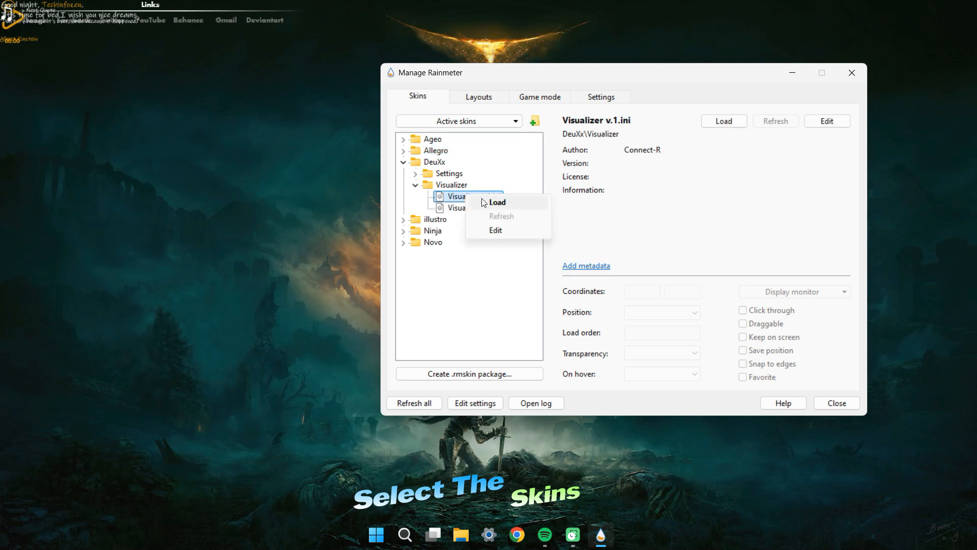
{"action": "left_click", "coordinate": [486, 202]}
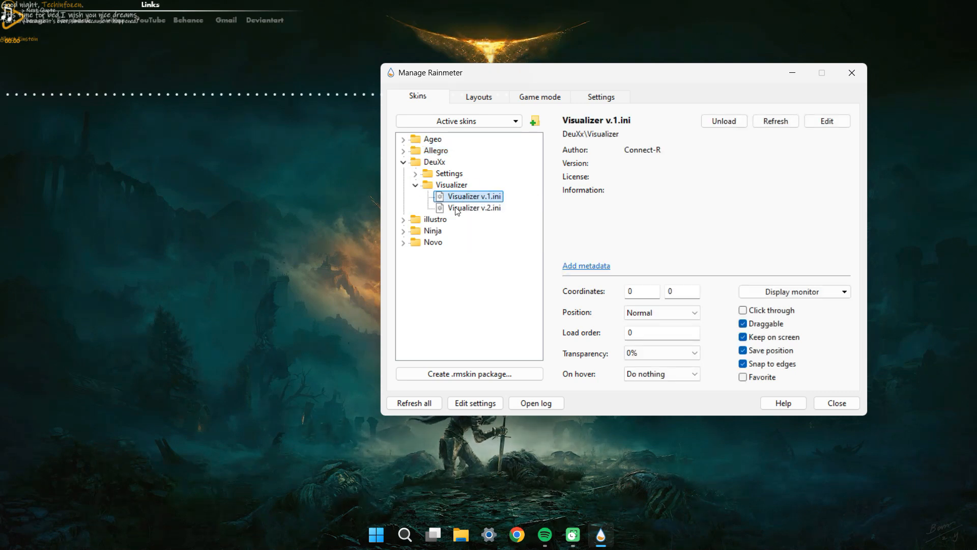
{"action": "left_click", "coordinate": [403, 162]}
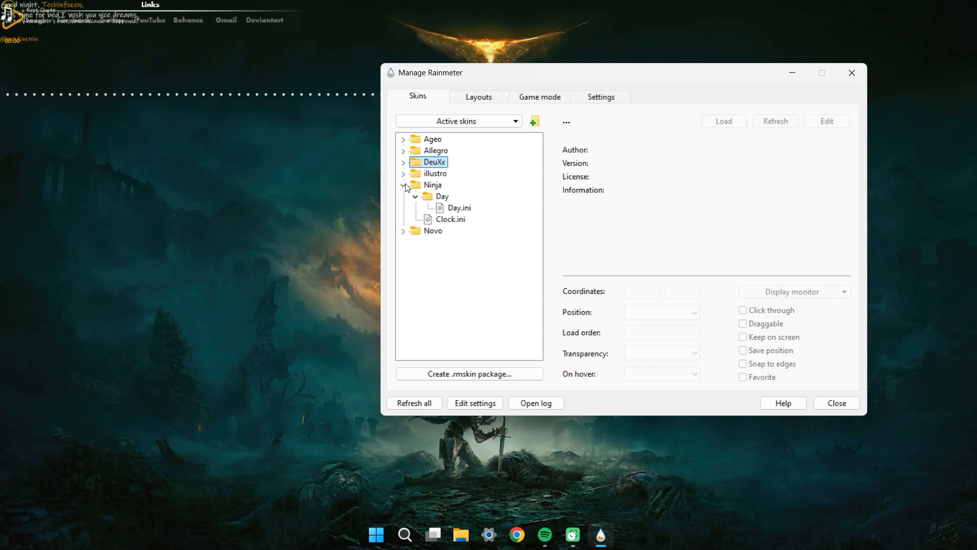
Step: Load the Clock skin from the Ninja folder and the Date skin from the Novo folder, and minimize the Manage Rainmeter window
{"action": "right_click", "coordinate": [441, 220]}
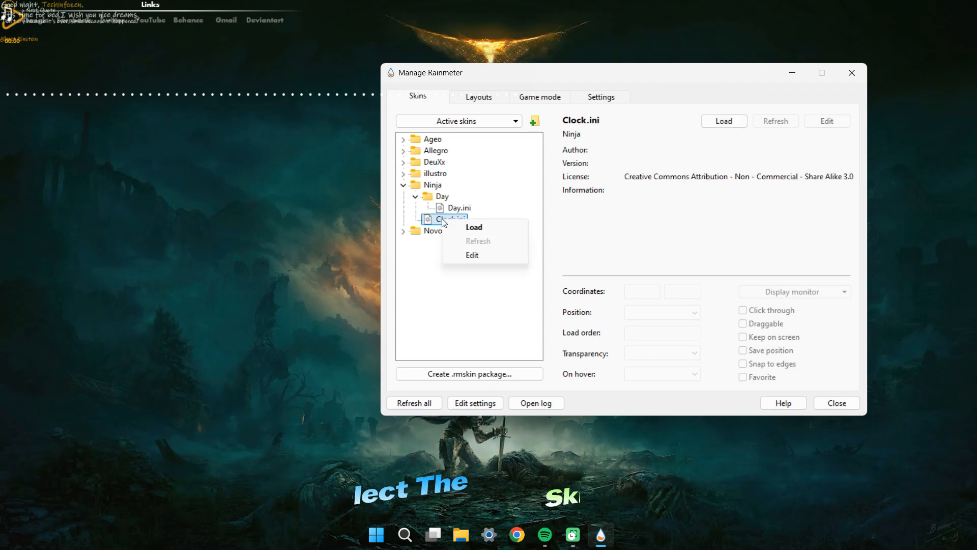
{"action": "left_click", "coordinate": [404, 186]}
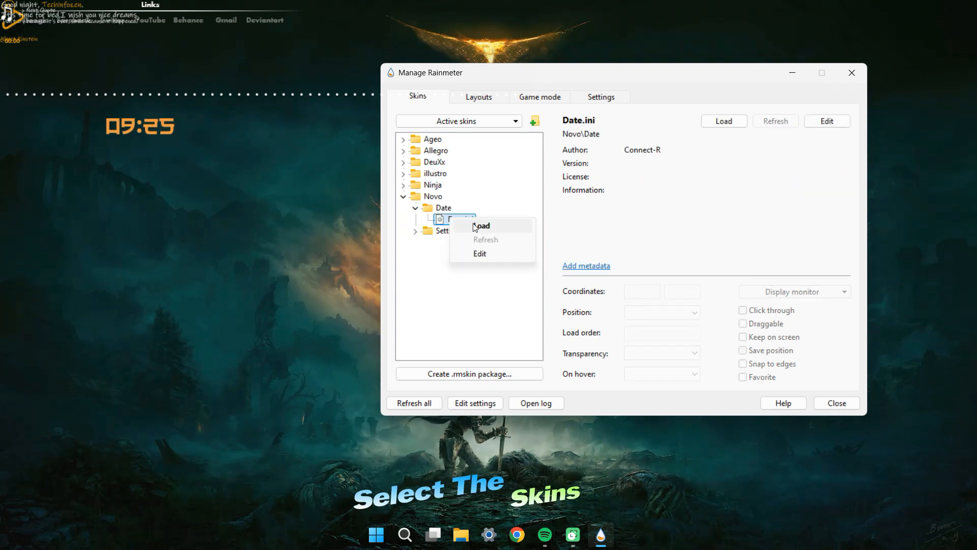
{"action": "left_click", "coordinate": [475, 227]}
{"action": "left_click", "coordinate": [406, 197]}
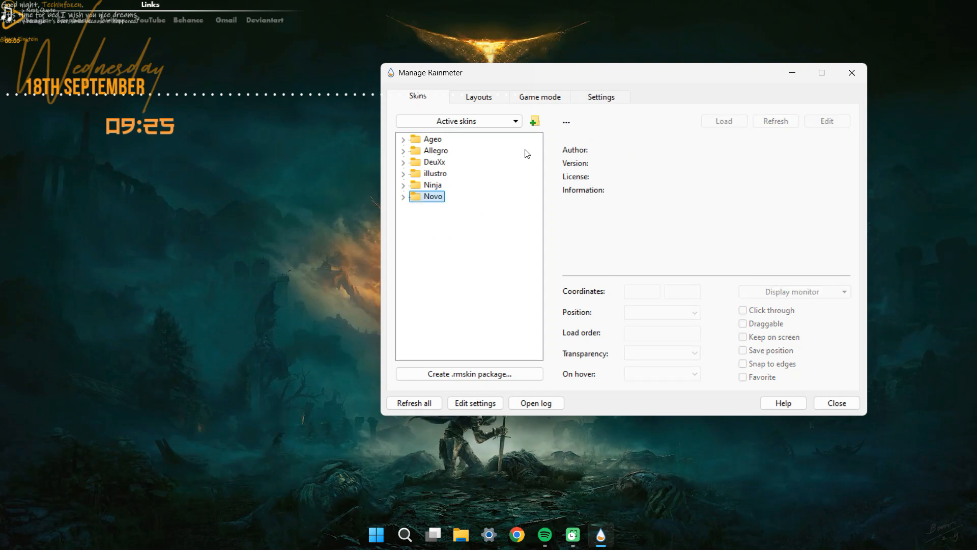
{"action": "left_click", "coordinate": [790, 73]}
Step: Move the date skin to the desktop's lower-right area and place the clock skin directly beneath the date
{"action": "left_click_drag", "start_coordinate": [85, 86], "coordinate": [895, 469]}
{"action": "left_click_drag", "start_coordinate": [140, 125], "coordinate": [905, 452]}
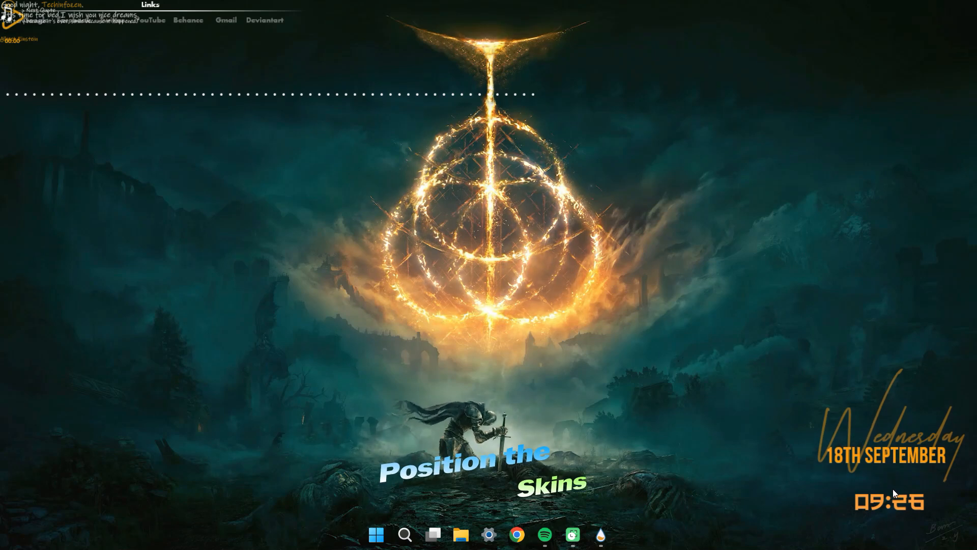
{"action": "left_click_drag", "start_coordinate": [920, 490], "coordinate": [925, 488]}
Step: Shift the visualizer slightly inward and down, and centre the Links skin just above the taskbar icons
{"action": "left_click_drag", "start_coordinate": [59, 11], "coordinate": [116, 54]}
{"action": "left_click_drag", "start_coordinate": [12, 9], "coordinate": [352, 504]}
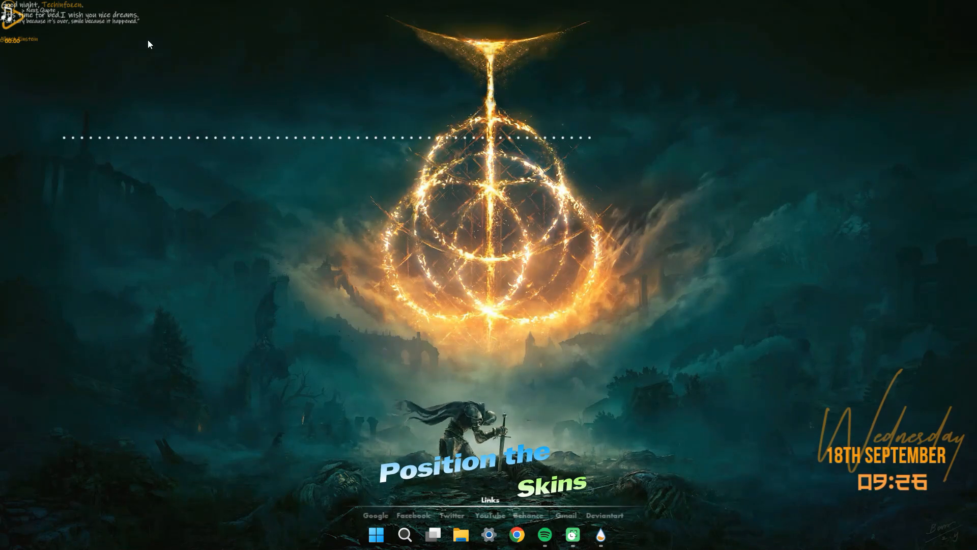
Step: Place the Time Of Day greeting under the clock and stack the Quotes skin above Song Info in the desktop's lower-left area
{"action": "left_click_drag", "start_coordinate": [63, 8], "coordinate": [880, 507]}
{"action": "left_click_drag", "start_coordinate": [10, 15], "coordinate": [21, 475]}
{"action": "left_click_drag", "start_coordinate": [72, 21], "coordinate": [82, 425]}
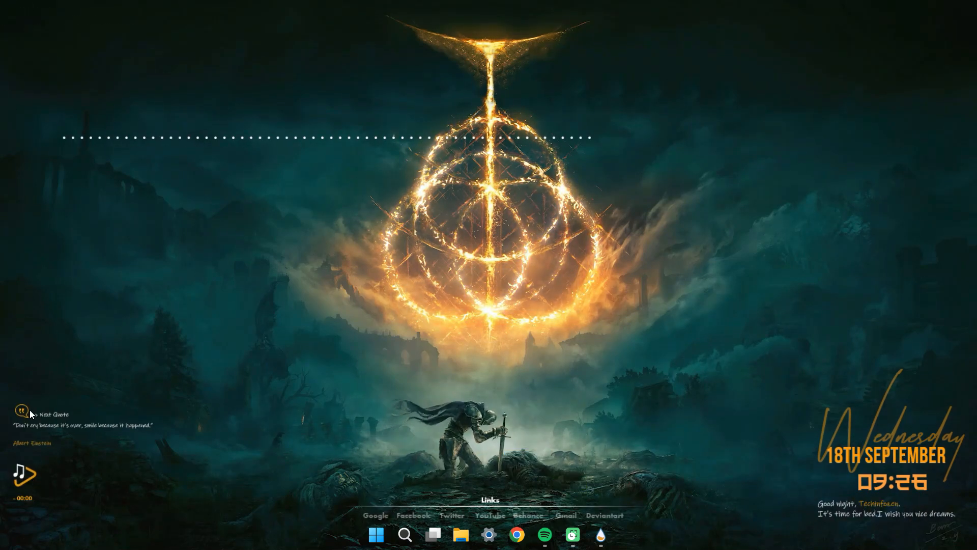
Step: Start playback in Spotify and replace the loaded DeuXx Visualizer v.1 skin with Visualizer v.2 in Manage Rainmeter
{"action": "mouse_move", "coordinate": [545, 534]}
{"action": "left_click", "coordinate": [544, 497]}
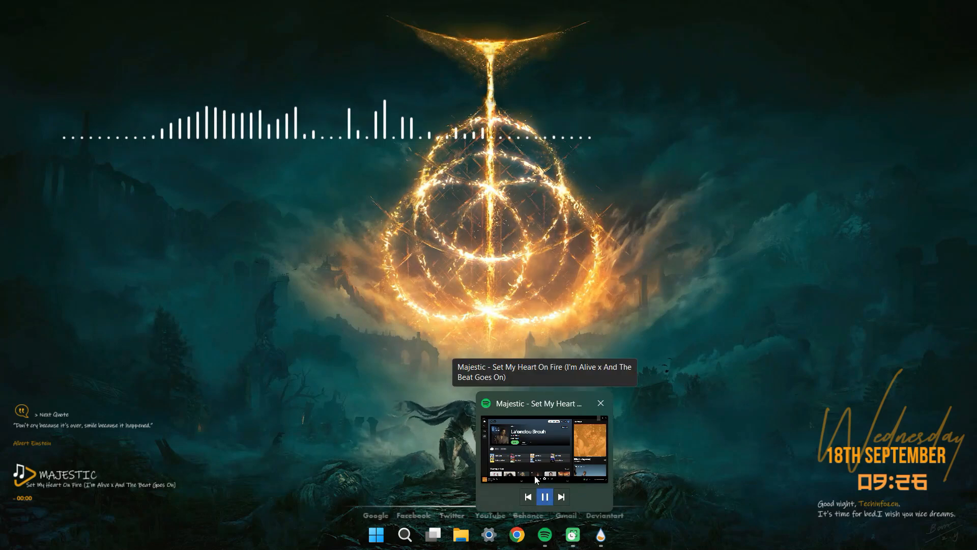
{"action": "left_click", "coordinate": [602, 534]}
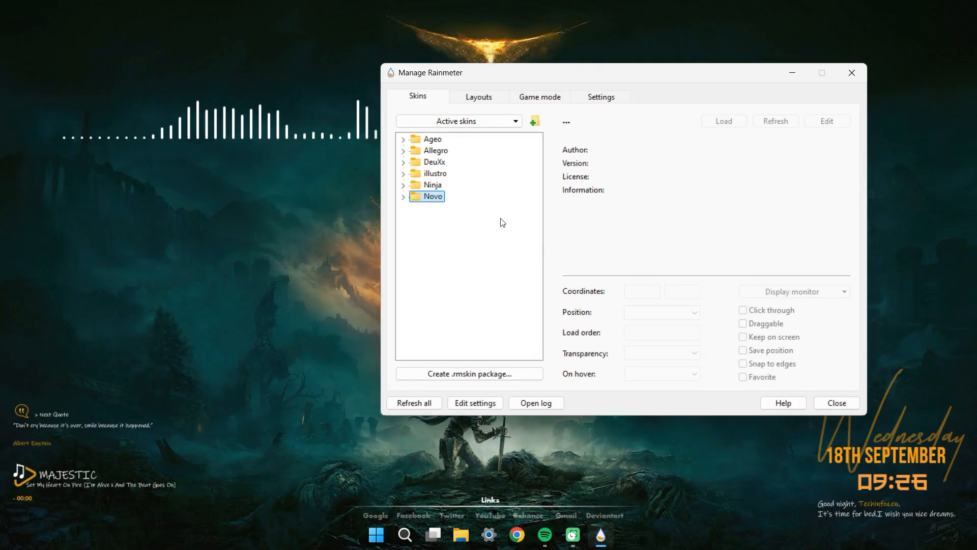
{"action": "left_click", "coordinate": [406, 163]}
{"action": "right_click", "coordinate": [473, 198]}
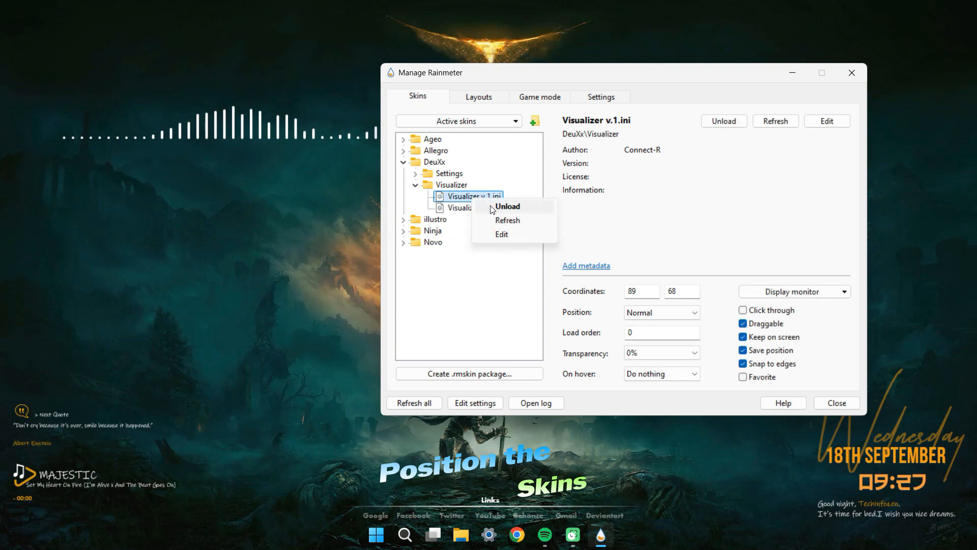
{"action": "left_click", "coordinate": [504, 203]}
{"action": "left_click", "coordinate": [508, 215]}
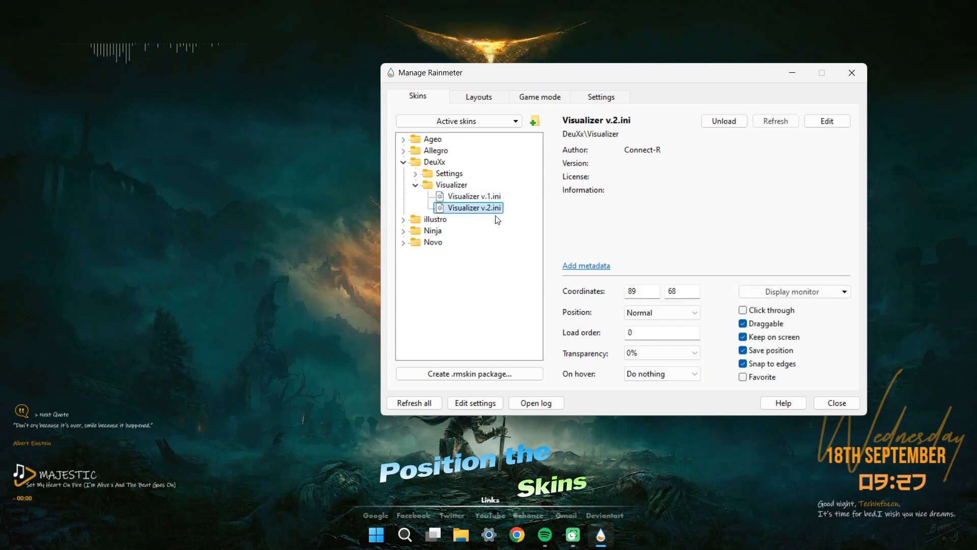
Step: Minimize the Manage Rainmeter window and move the visualizer to the centre of the desktop's top edge
{"action": "left_click", "coordinate": [416, 186]}
{"action": "left_click", "coordinate": [403, 162]}
{"action": "left_click", "coordinate": [792, 74]}
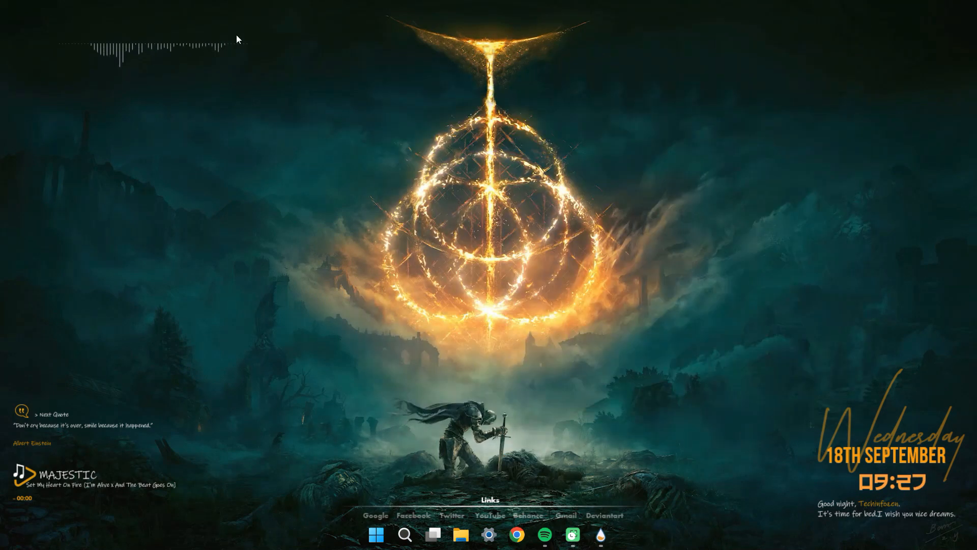
{"action": "left_click_drag", "start_coordinate": [119, 51], "coordinate": [453, 10]}
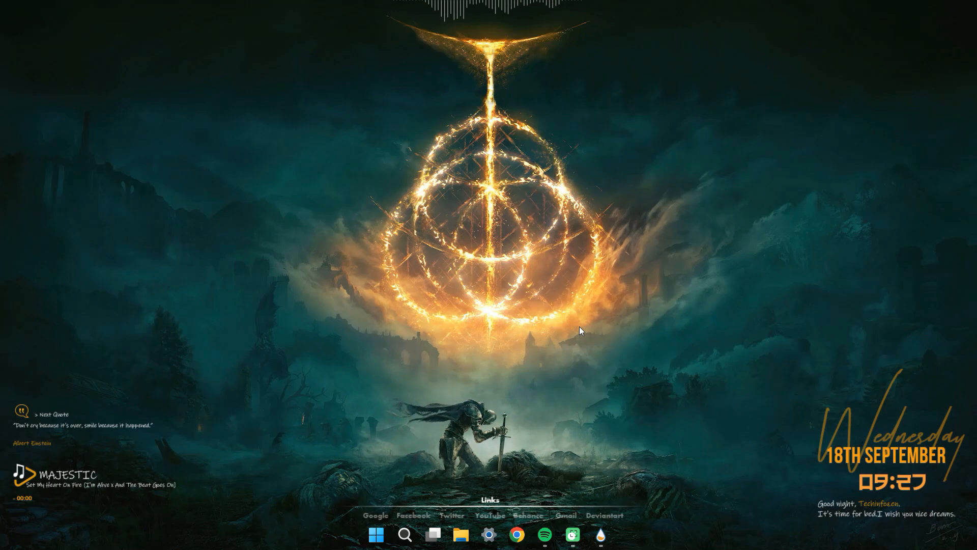
Step: Reopen the Manage Rainmeter window and load the Settings skin from the Ageo folder
{"action": "left_click", "coordinate": [605, 534]}
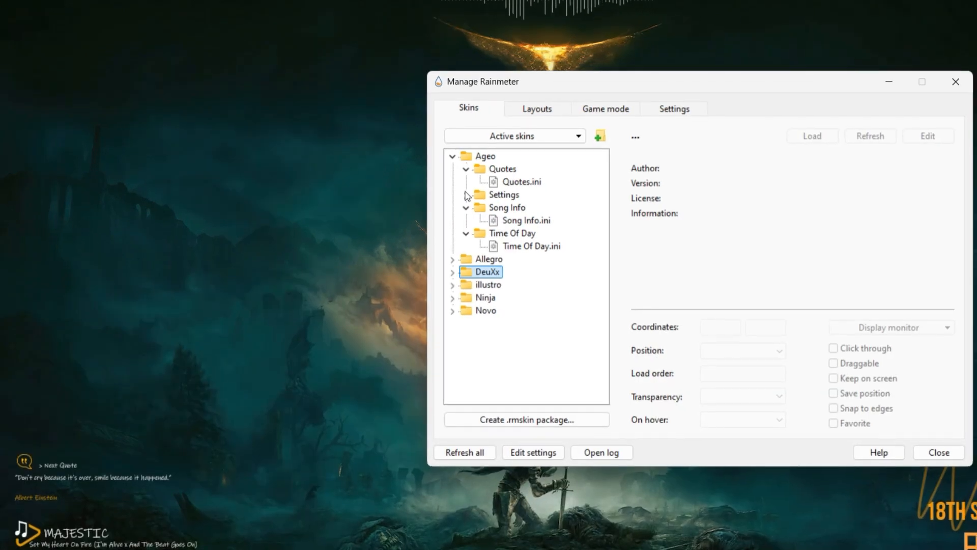
{"action": "left_click", "coordinate": [416, 173]}
{"action": "right_click", "coordinate": [528, 208]}
{"action": "left_click", "coordinate": [560, 219]}
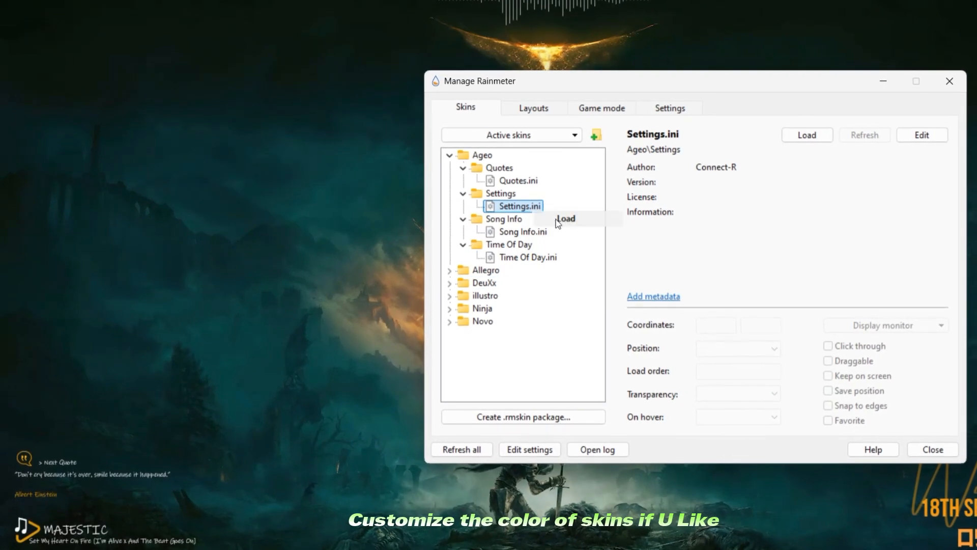
Step: Set Color 2 in the Ageo settings to 179,173,161
{"action": "left_click", "coordinate": [242, 174]}
{"action": "left_click", "coordinate": [464, 213]}
{"action": "left_click", "coordinate": [607, 402]}
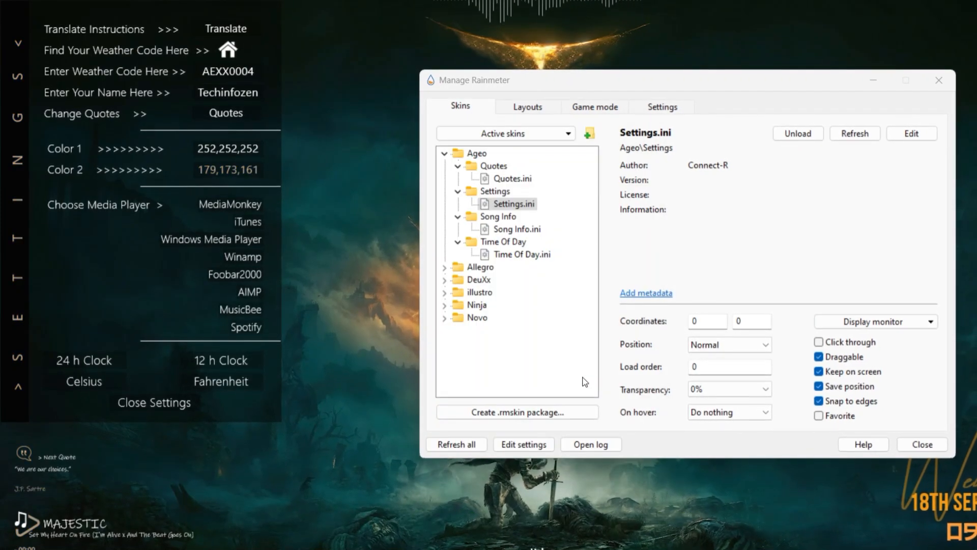
Step: Set Color 2 in the Ageo settings to orange 247,177,37, keep Color 1 at 252,252,252, and close the settings
{"action": "left_click", "coordinate": [239, 170]}
{"action": "left_click", "coordinate": [581, 169]}
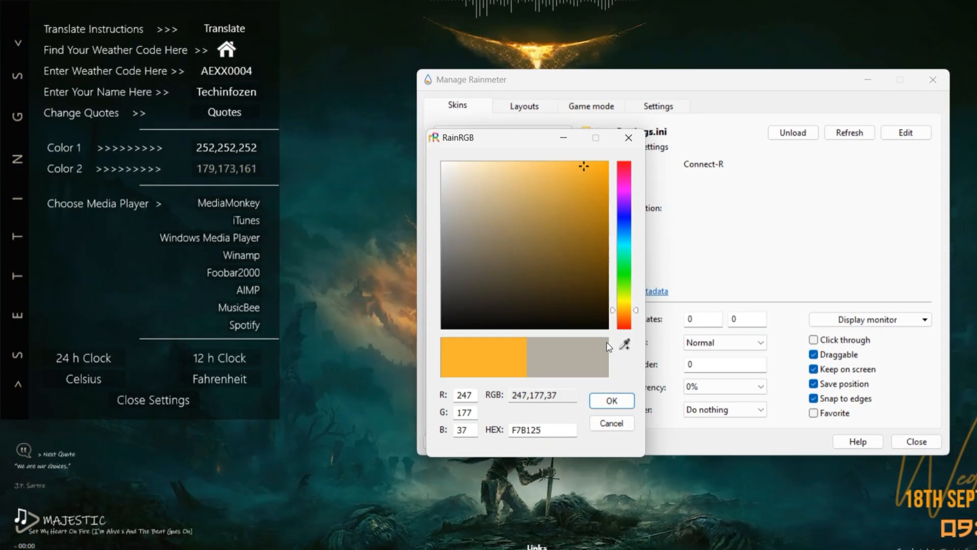
{"action": "left_click", "coordinate": [612, 401]}
{"action": "left_click", "coordinate": [245, 151]}
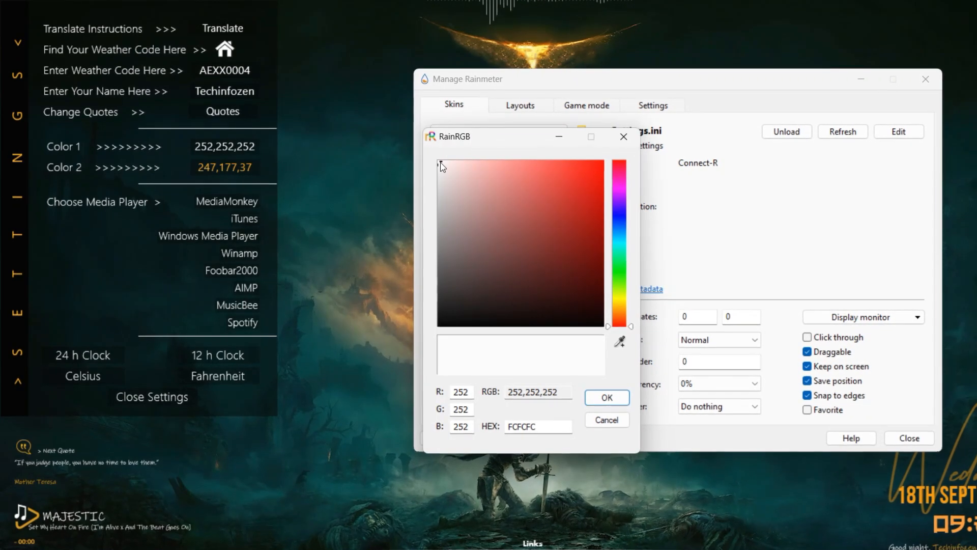
{"action": "left_click", "coordinate": [608, 395]}
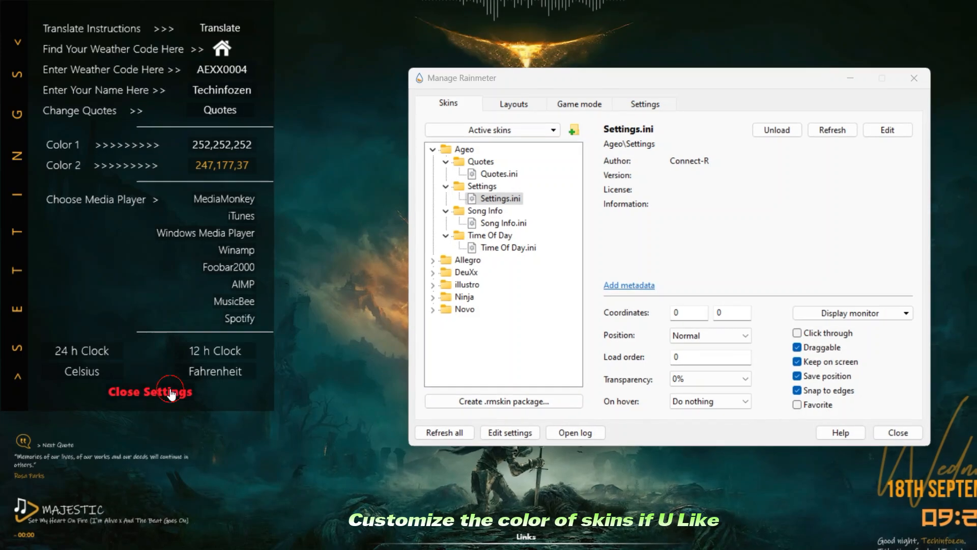
{"action": "left_click", "coordinate": [151, 393]}
Step: Load the Allegro Settings skin to look at its light and dark version options, and close it
{"action": "left_click", "coordinate": [431, 150]}
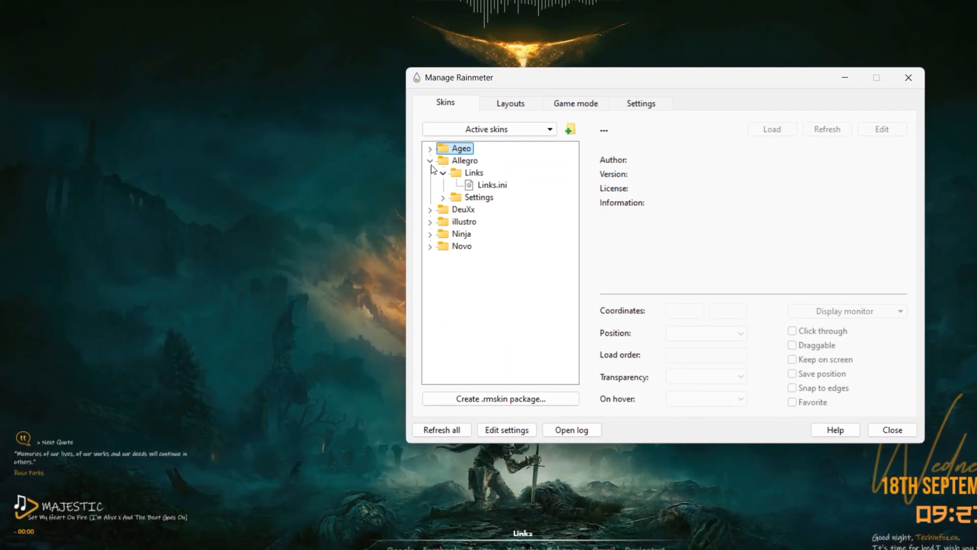
{"action": "right_click", "coordinate": [476, 208]}
{"action": "left_click", "coordinate": [500, 221]}
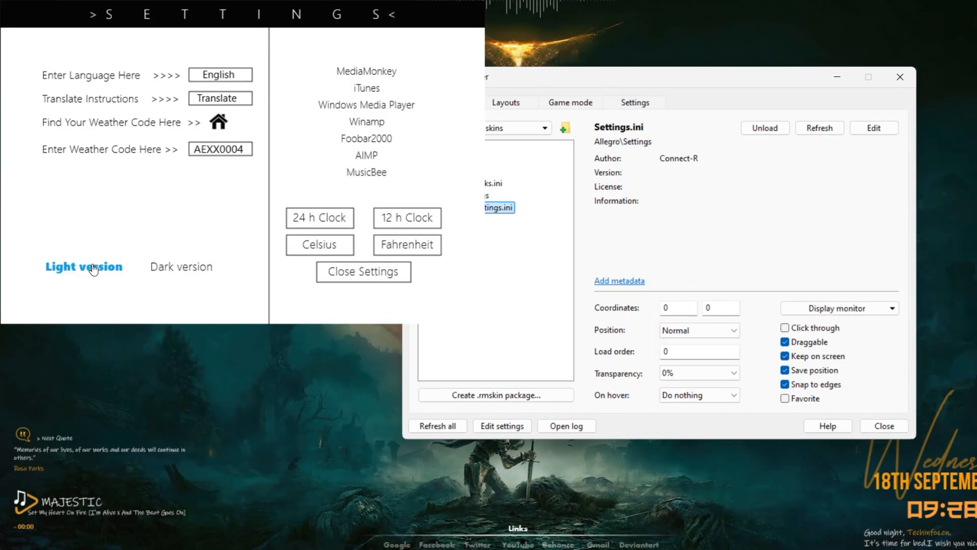
{"action": "left_click", "coordinate": [364, 271]}
Step: Load the DeuXx Settings skin to look at its available options, and close it
{"action": "left_click", "coordinate": [424, 159]}
{"action": "left_click", "coordinate": [424, 170]}
{"action": "left_click", "coordinate": [436, 182]}
{"action": "right_click", "coordinate": [490, 198]}
{"action": "left_click", "coordinate": [515, 202]}
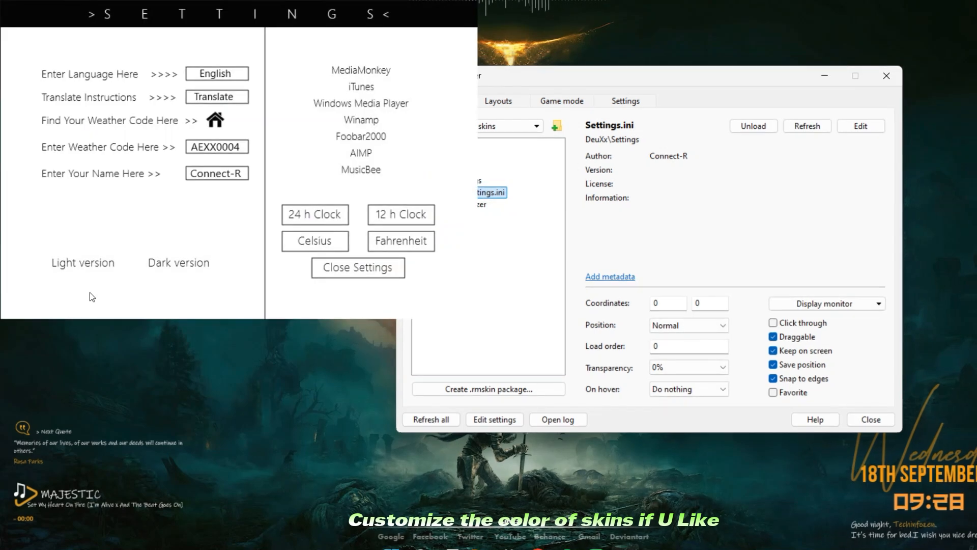
{"action": "left_click", "coordinate": [335, 275]}
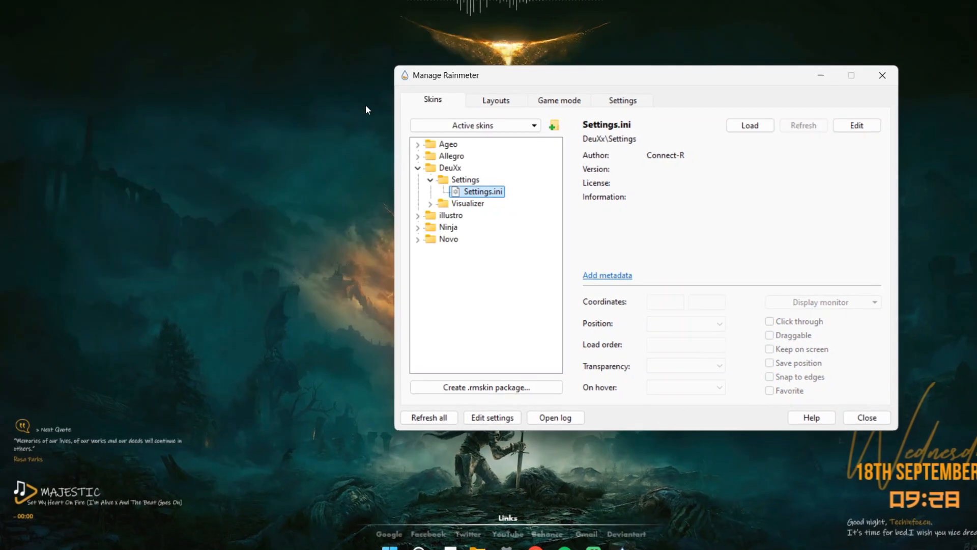
Step: Collapse the DeuXx folder and load the Settings skin from the Novo folder
{"action": "left_click", "coordinate": [416, 167]}
{"action": "left_click", "coordinate": [416, 190]}
{"action": "left_click", "coordinate": [416, 191]}
{"action": "left_click", "coordinate": [415, 202]}
{"action": "left_click", "coordinate": [426, 236]}
{"action": "left_click", "coordinate": [473, 248]}
{"action": "right_click", "coordinate": [478, 248]}
{"action": "left_click", "coordinate": [502, 253]}
Step: Set the font color in the Novo settings to orange 250,157,7
{"action": "left_click", "coordinate": [211, 128]}
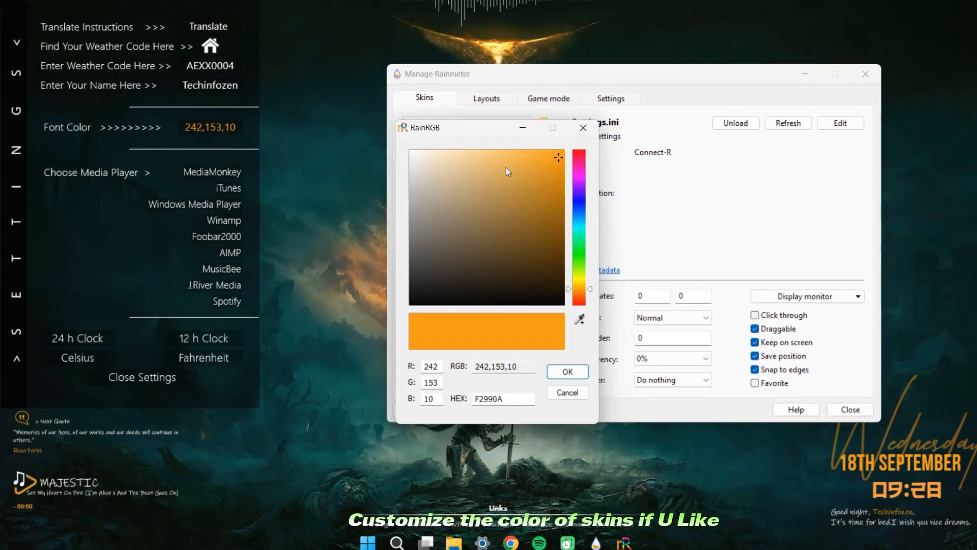
{"action": "left_click", "coordinate": [558, 153]}
{"action": "left_click", "coordinate": [566, 371]}
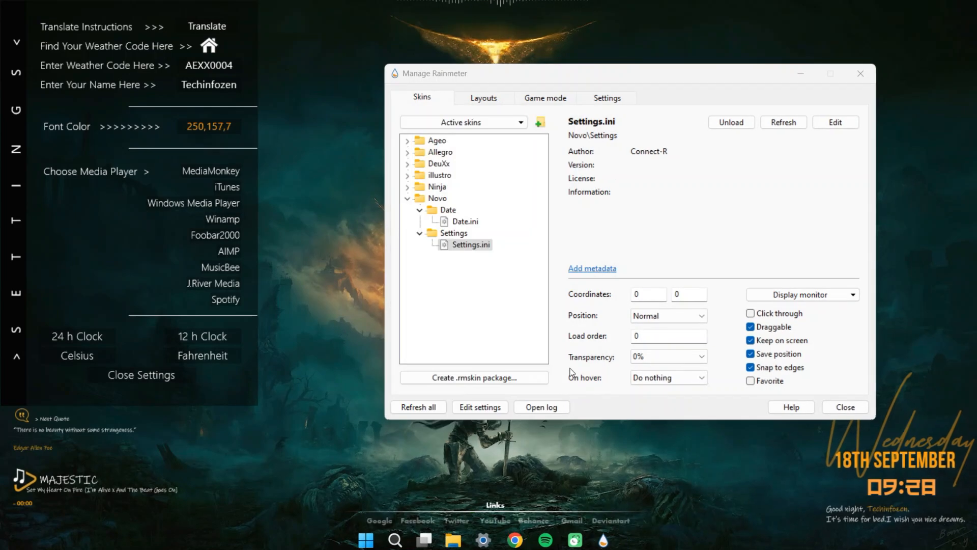
Step: Close the Novo settings, refresh all skins, and close the Manage Rainmeter window
{"action": "left_click", "coordinate": [150, 374]}
{"action": "left_click", "coordinate": [417, 406]}
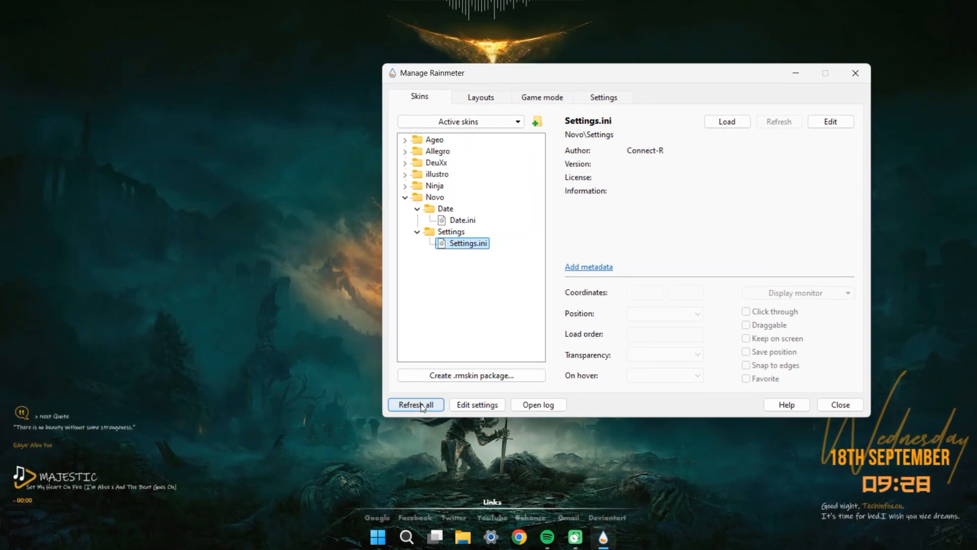
{"action": "left_click", "coordinate": [846, 72]}
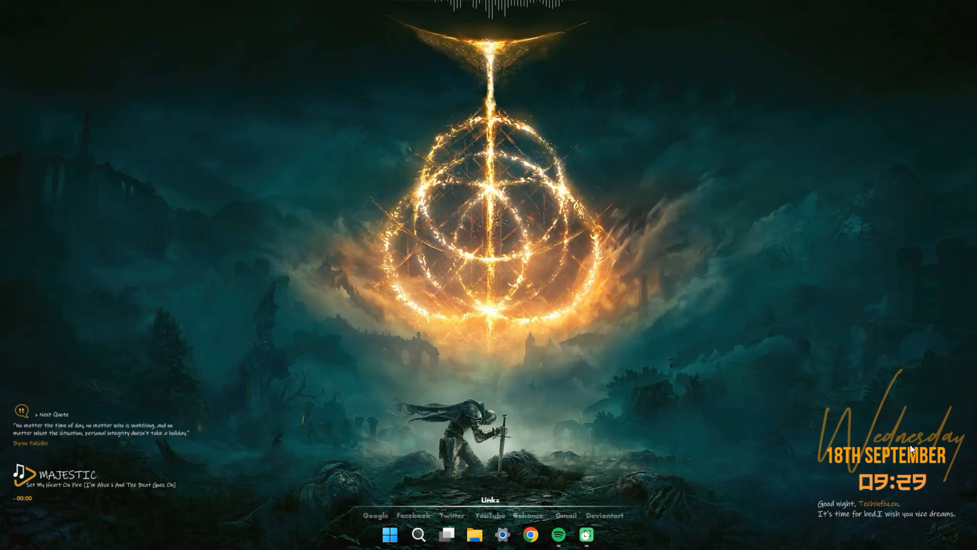
Step: Show the Spotify preview with its playback controls above the taskbar
{"action": "mouse_move", "coordinate": [859, 547]}
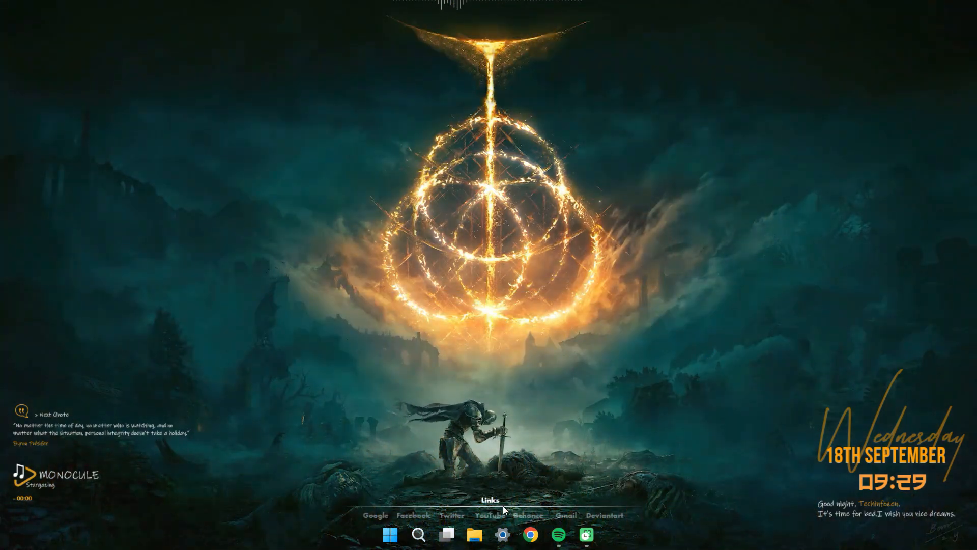
{"action": "mouse_move", "coordinate": [557, 529]}
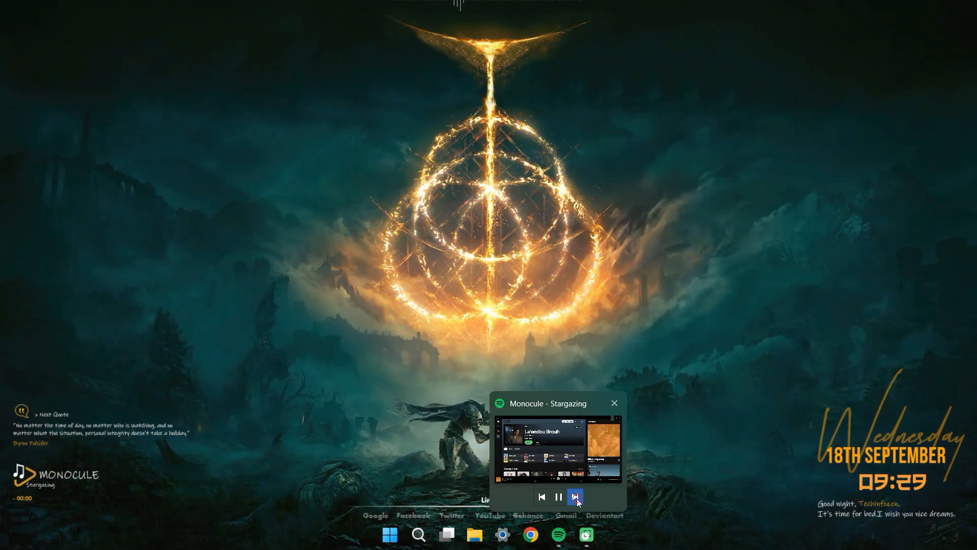